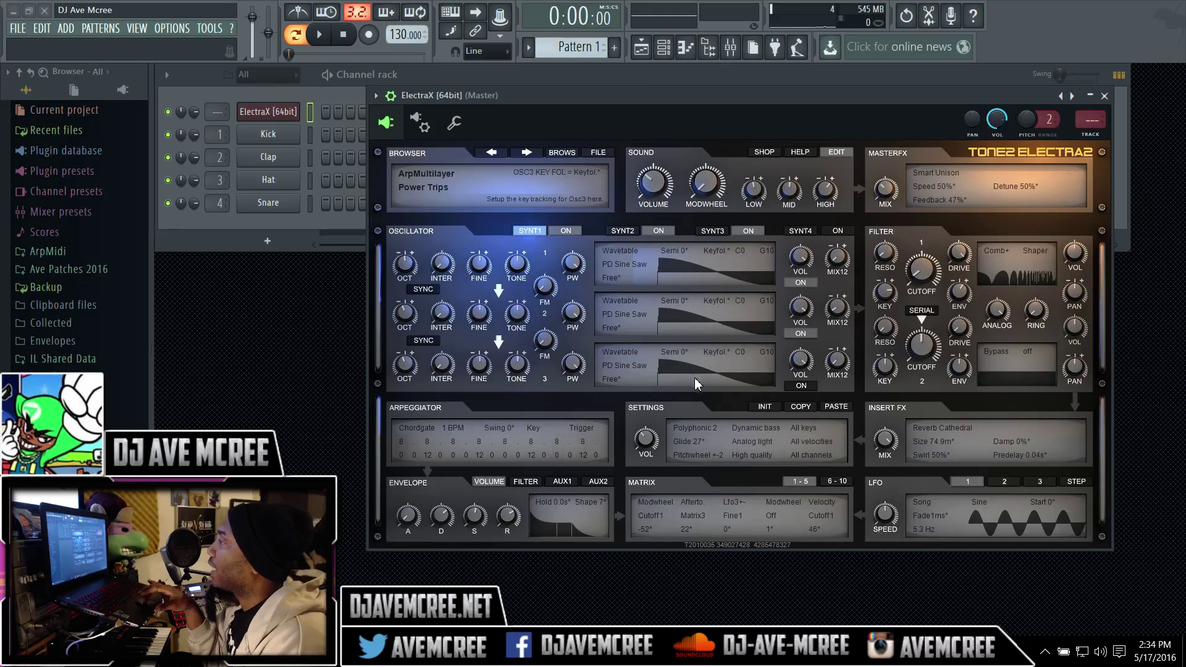
Step: Look over oscillator 1's synthesis types and the modulation matrix slots 6-10 and 1-5
click(635, 255)
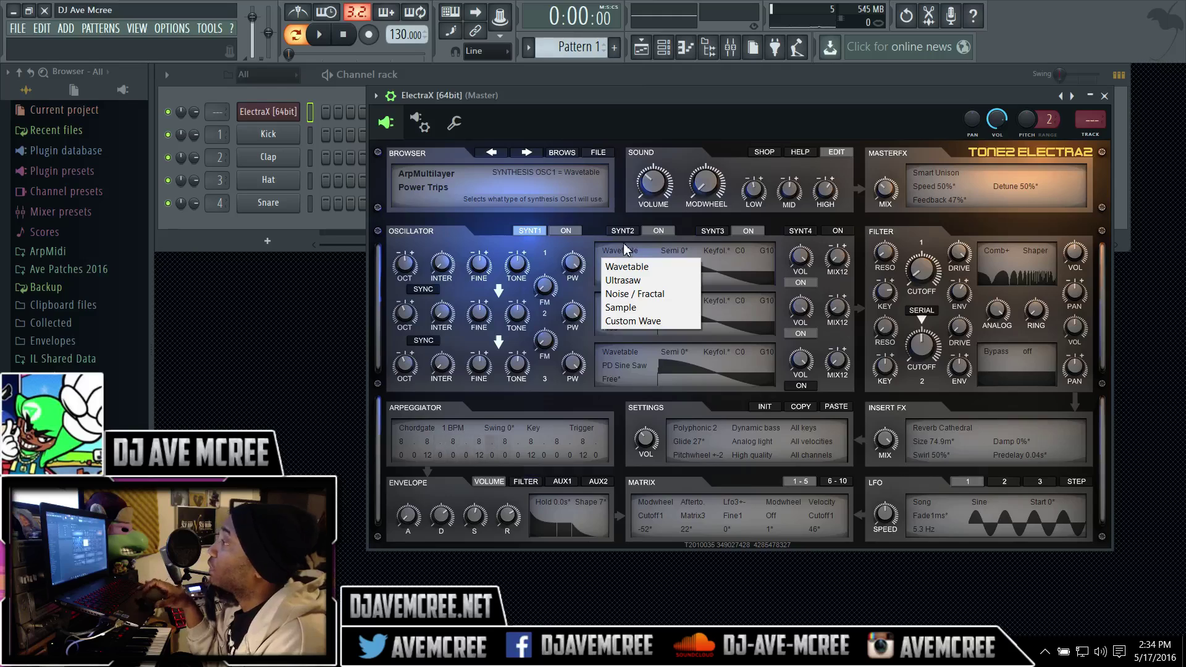
click(587, 242)
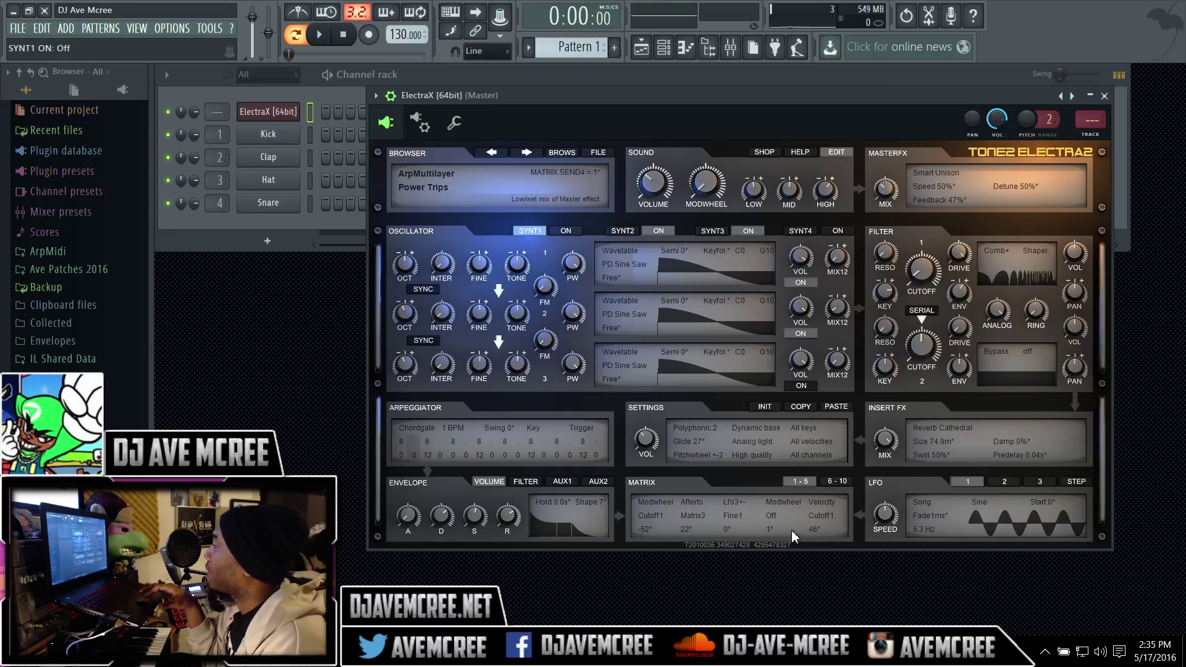
click(851, 482)
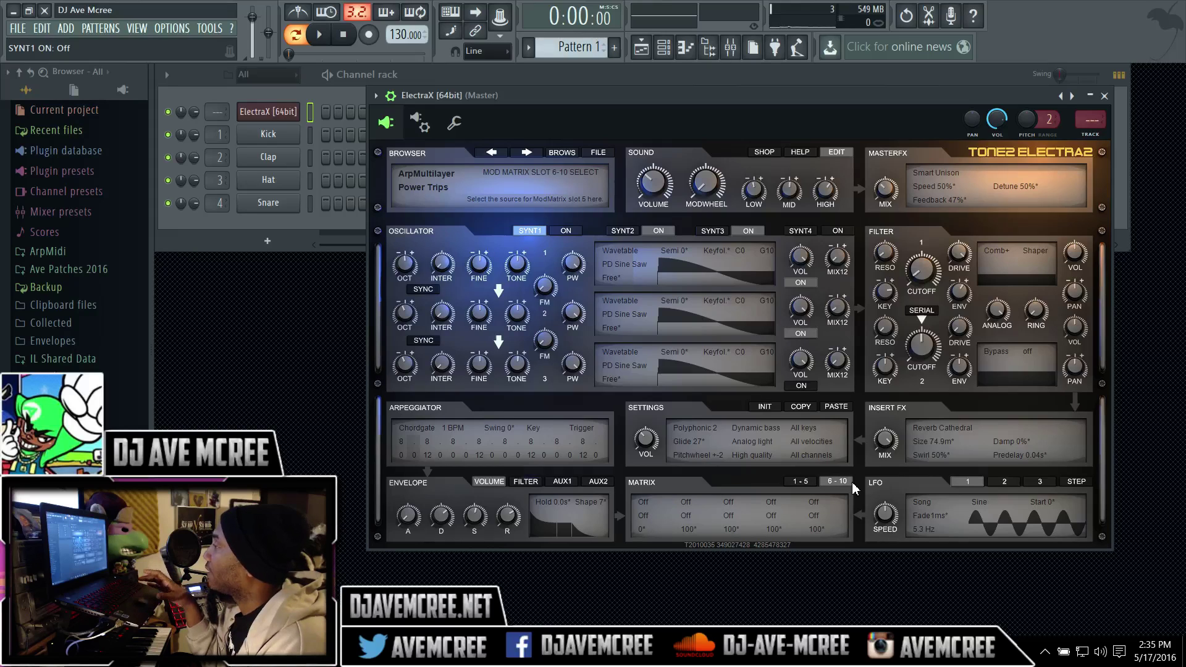
click(803, 480)
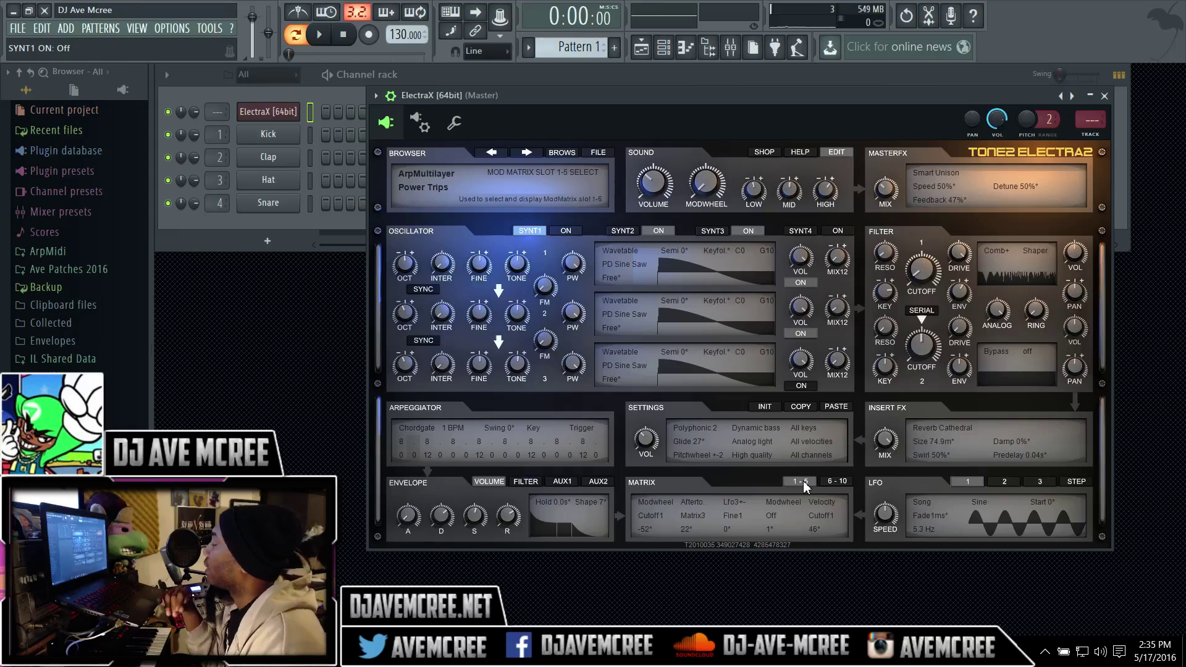
Step: Examine the mode and waveform options of LFO 1, and display the step LFO settings
click(927, 503)
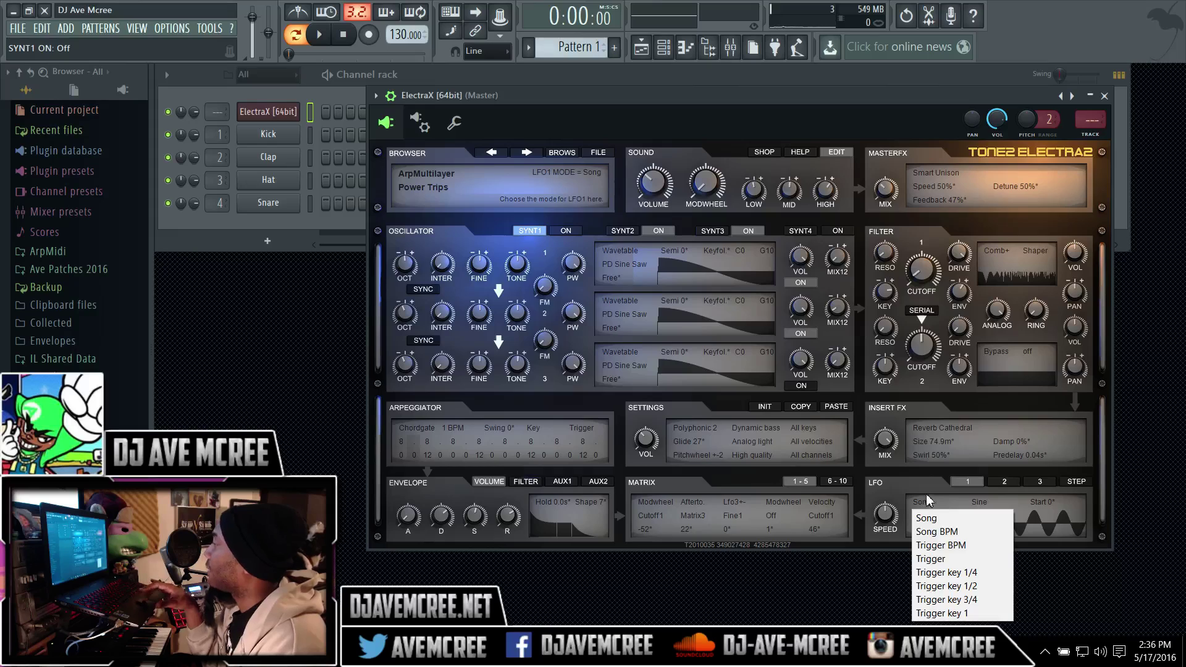
click(923, 476)
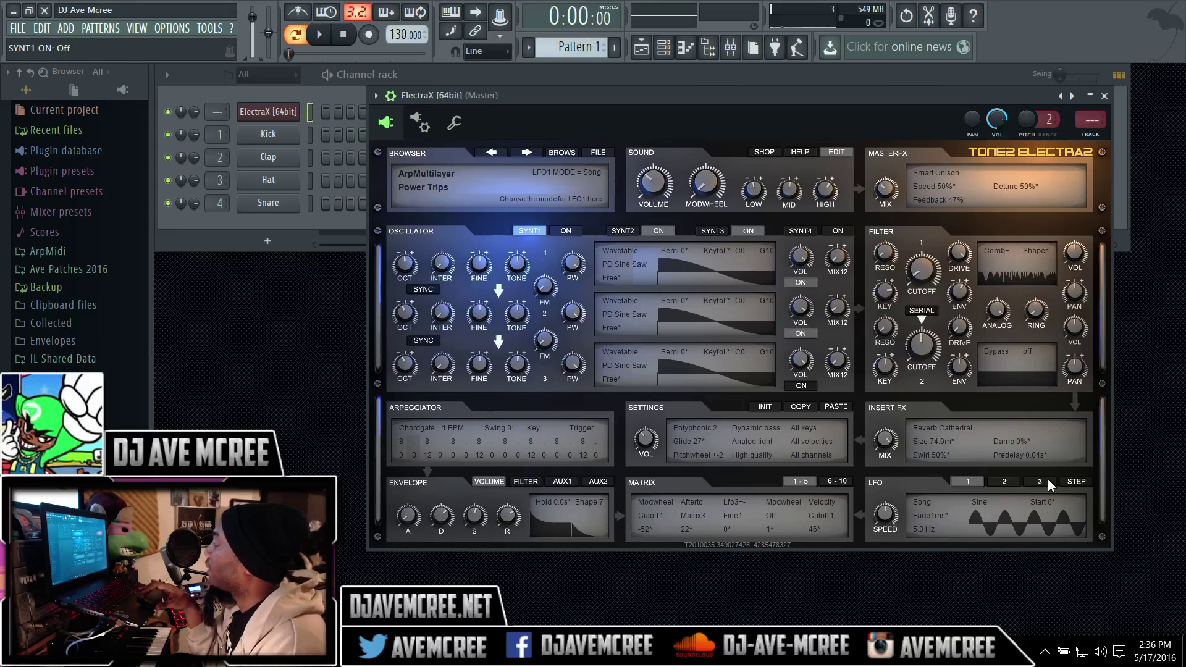
click(980, 499)
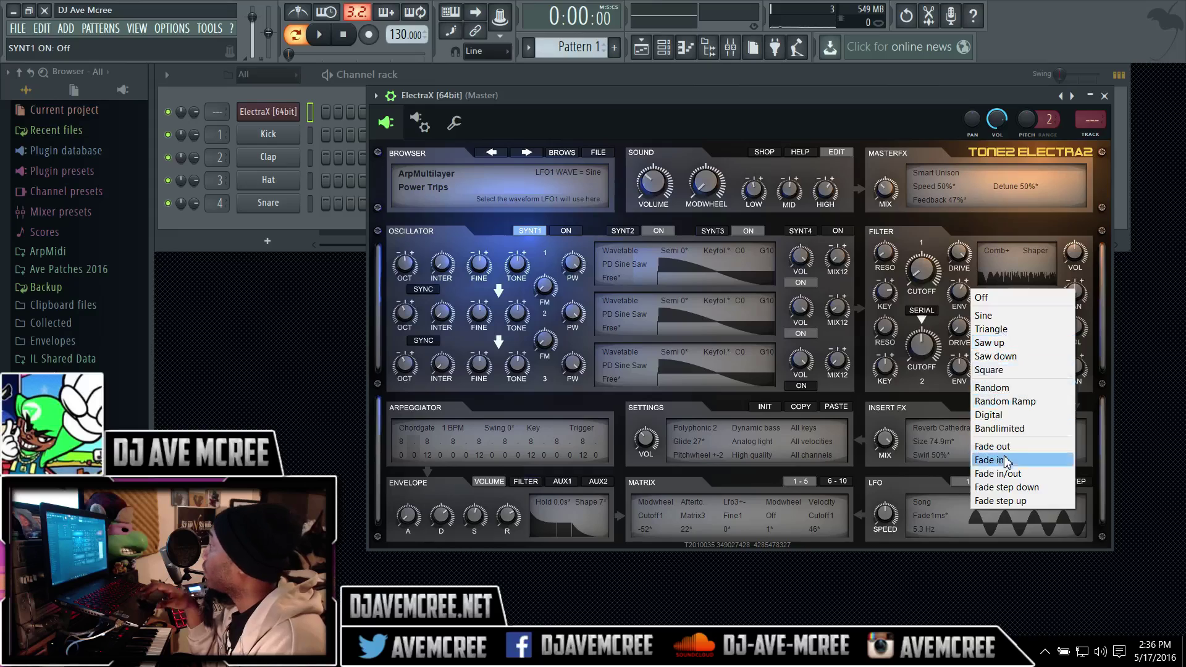
click(927, 490)
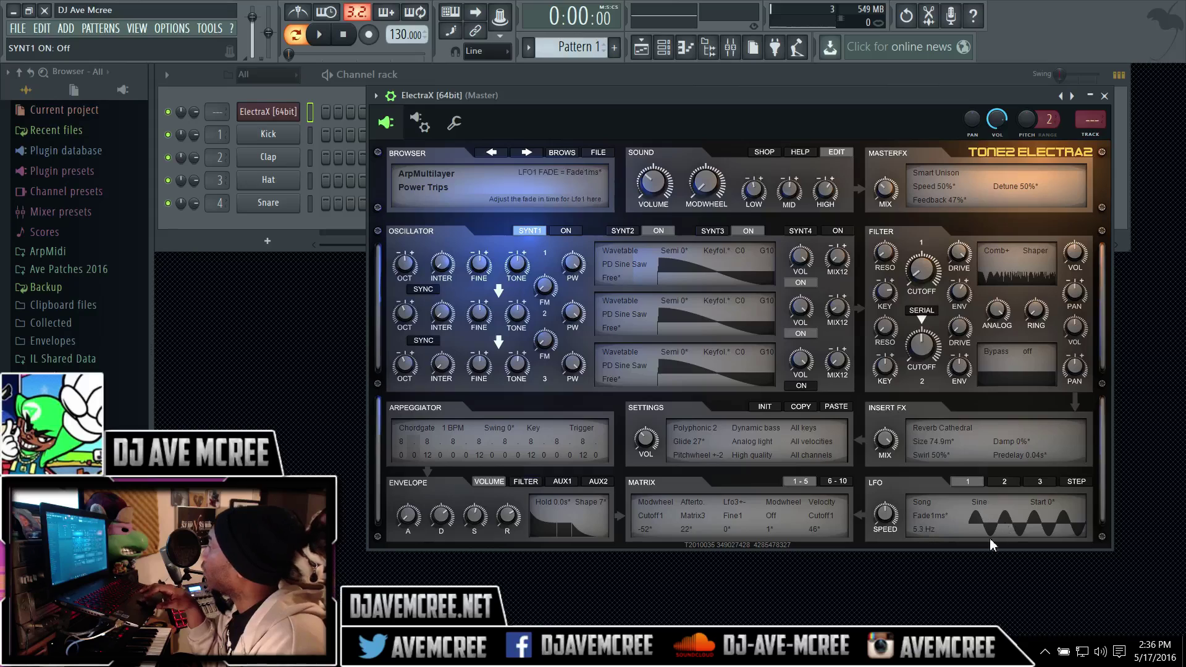
click(1076, 482)
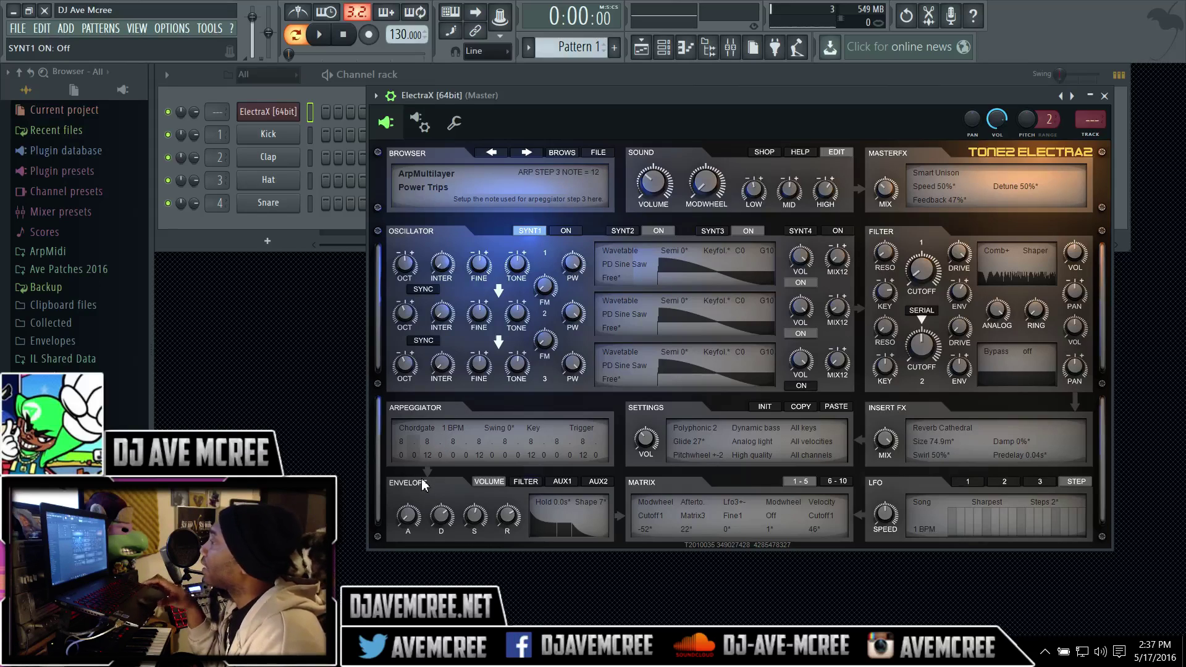
Step: Look through the note values for arpeggiator step 3 and the available arpeggio types
click(428, 457)
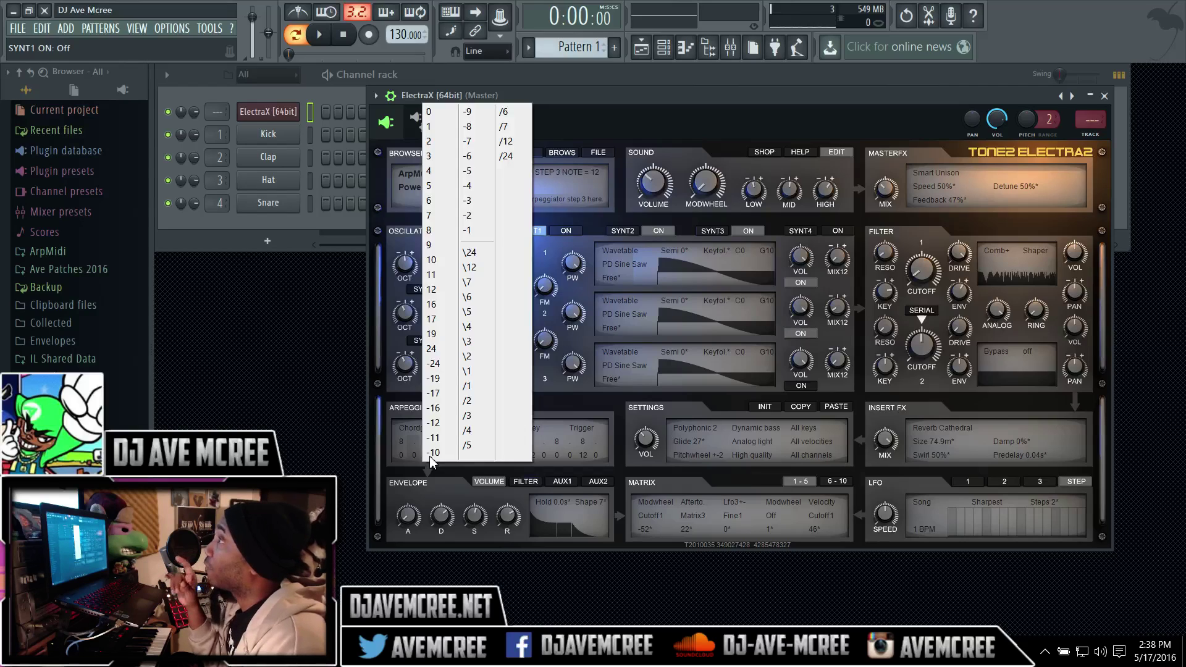
click(393, 398)
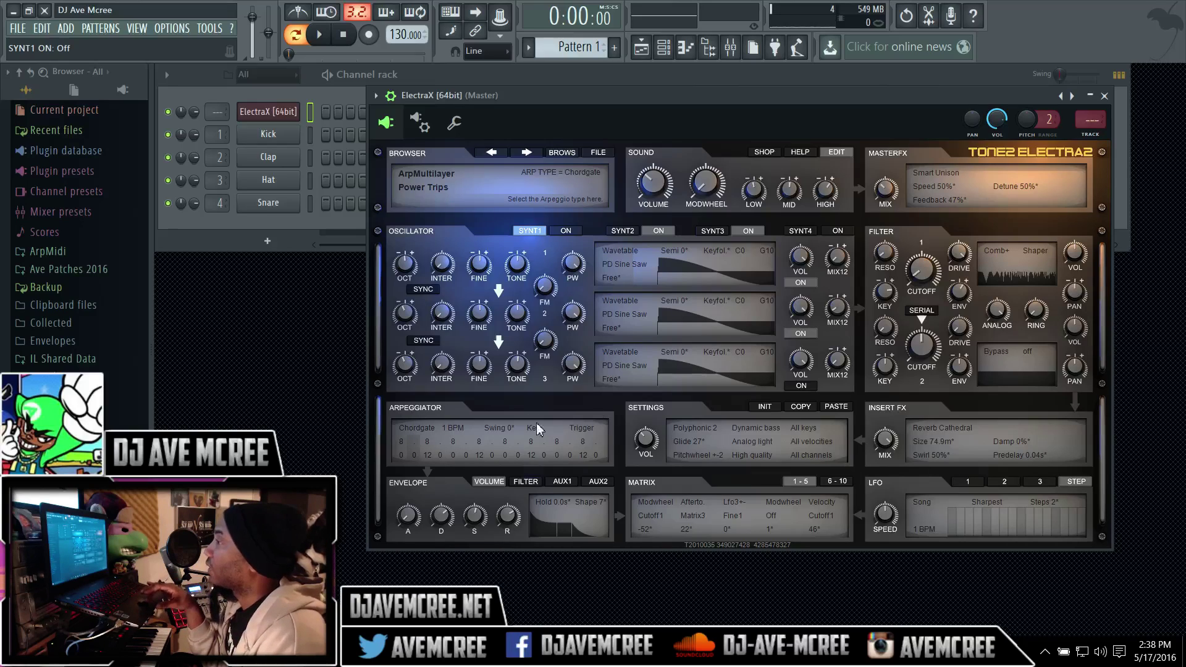
click(427, 428)
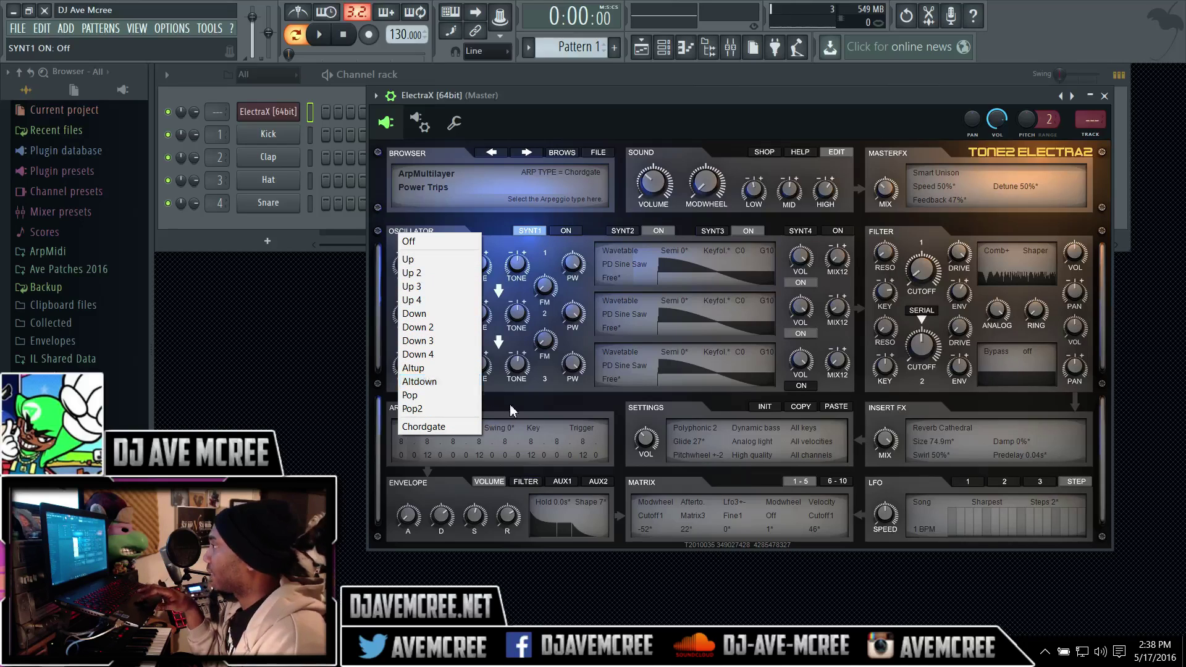
click(528, 406)
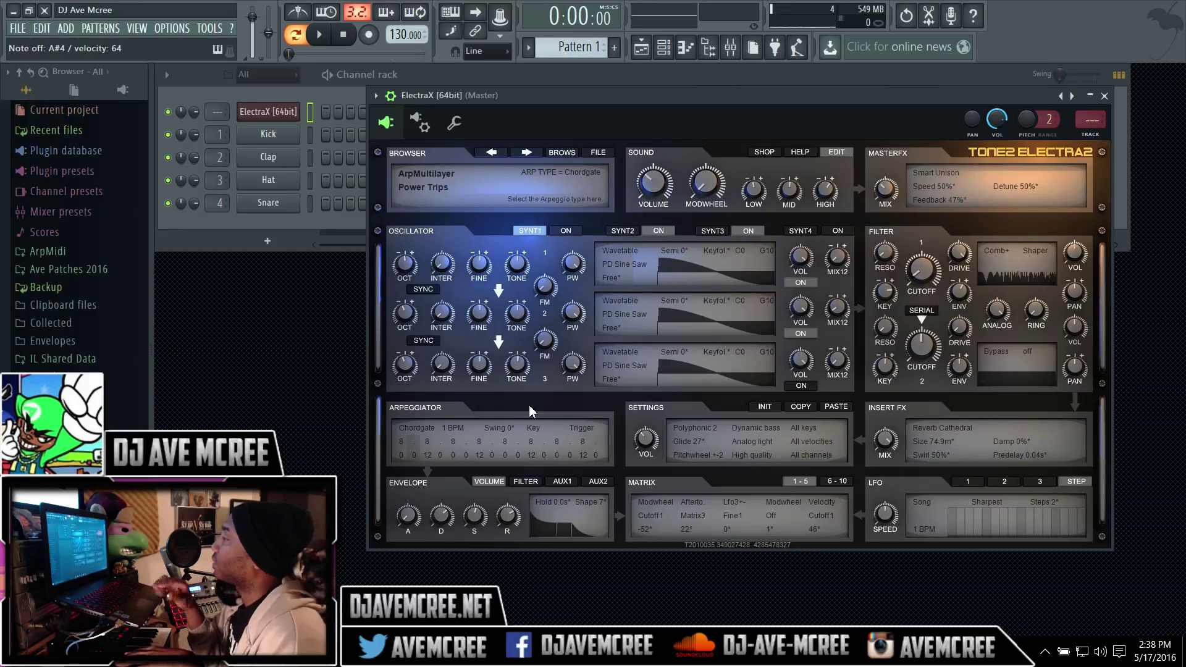
Step: Set Filter 1's type to FractalLP3 and turn its distortion off
click(999, 251)
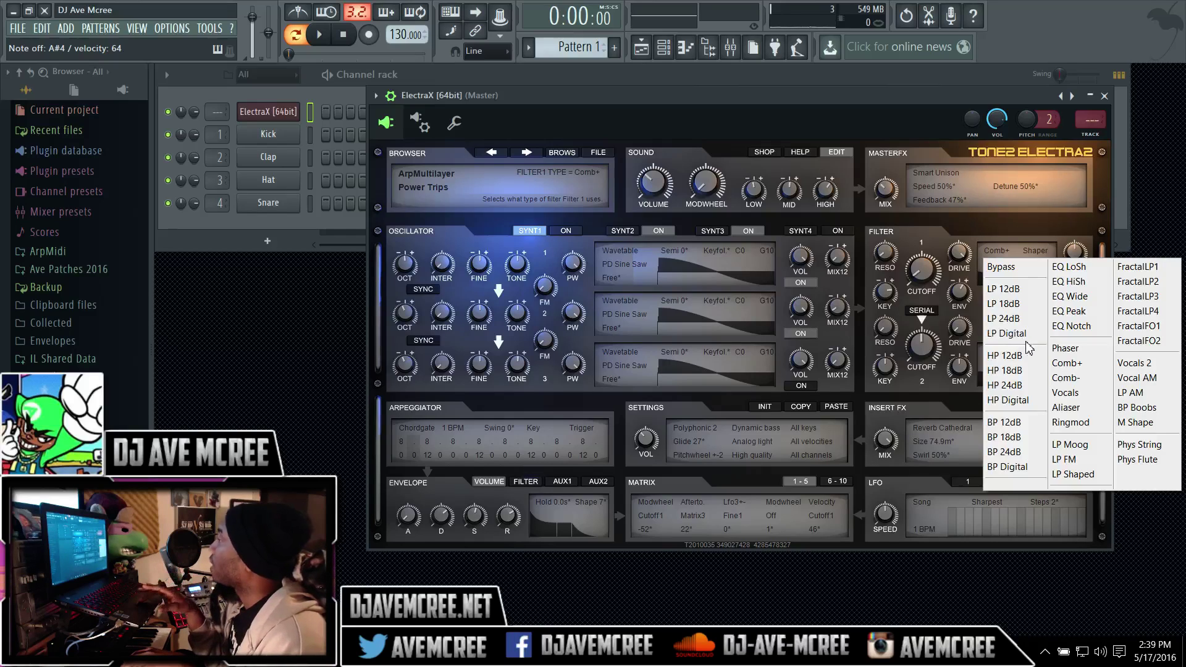
click(1135, 297)
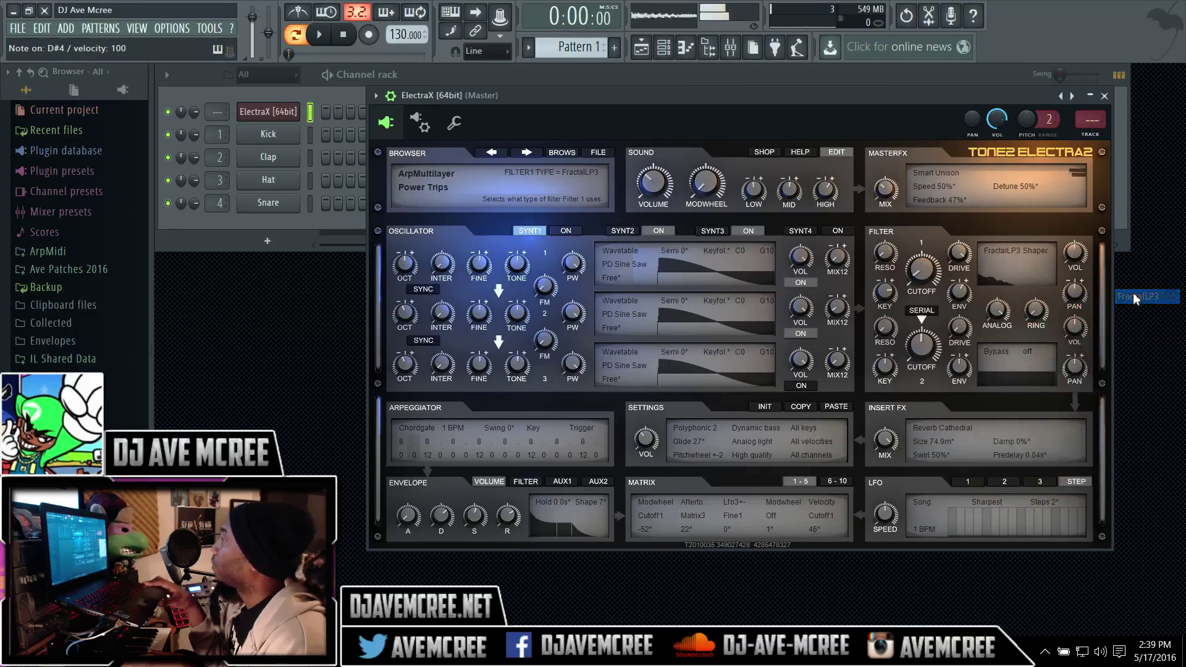
click(1039, 252)
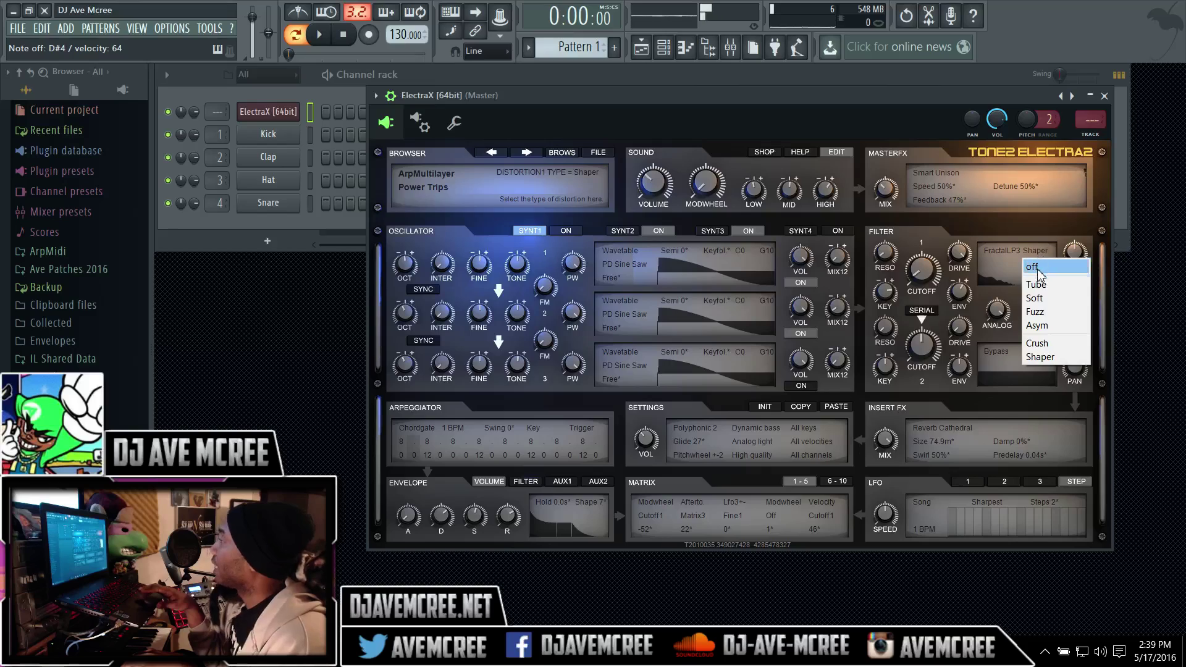
click(1039, 268)
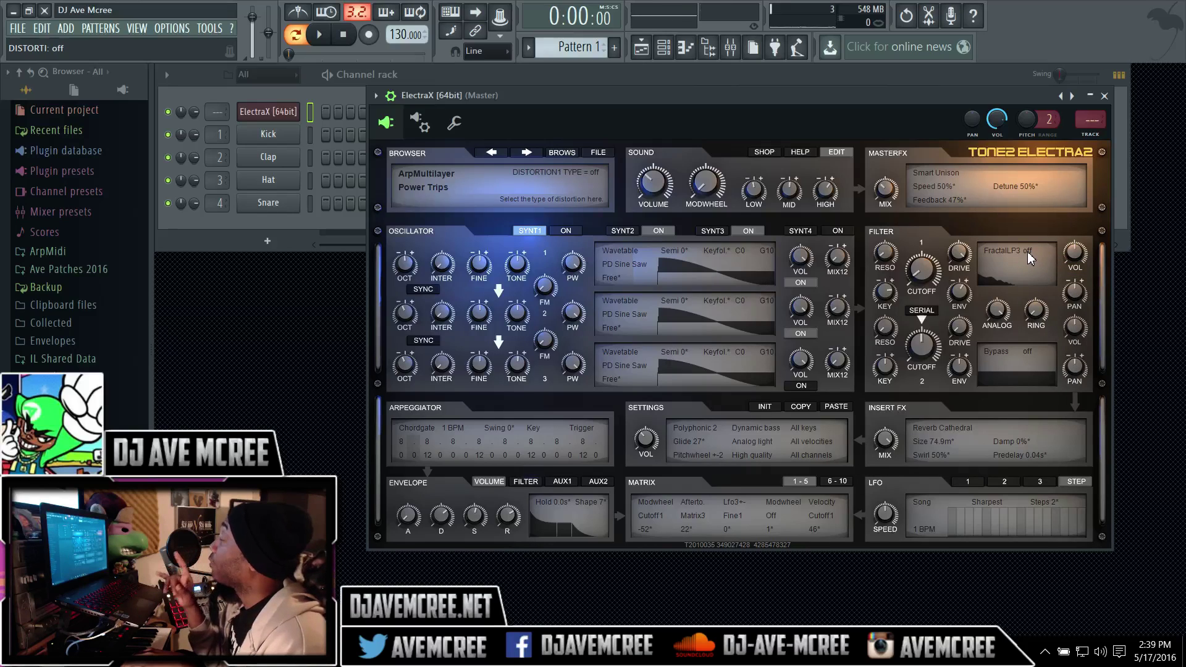
Step: Try the Fuzz and Crush distortion types on Filter 1, ending on Shaper
click(1028, 251)
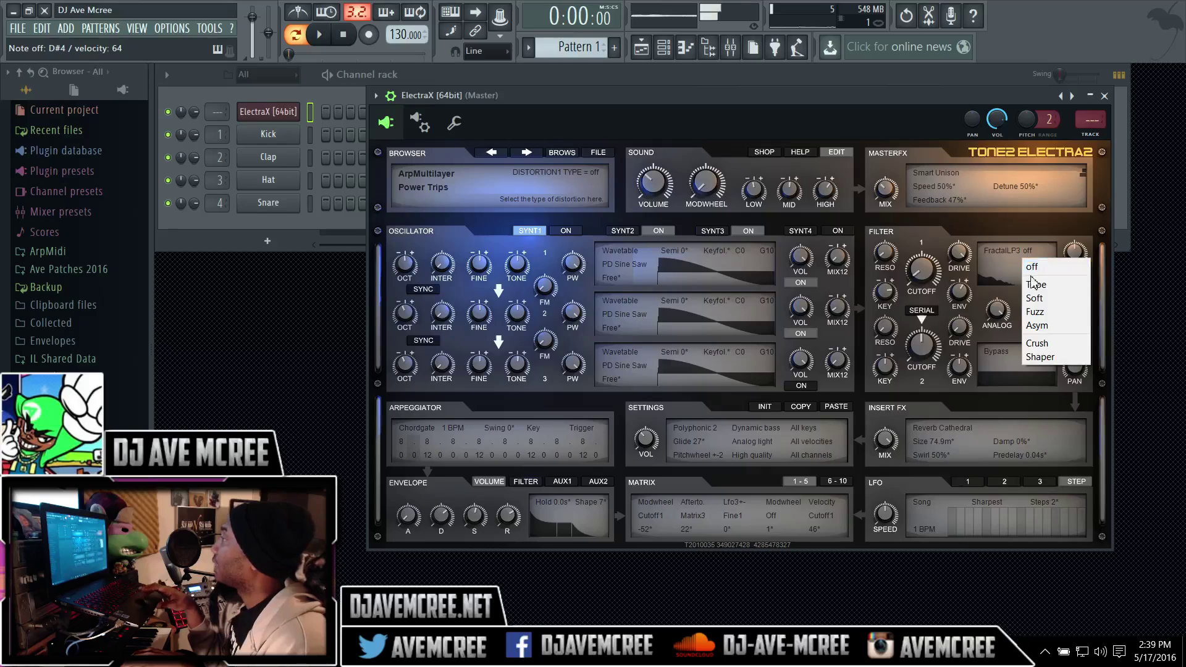
click(1042, 311)
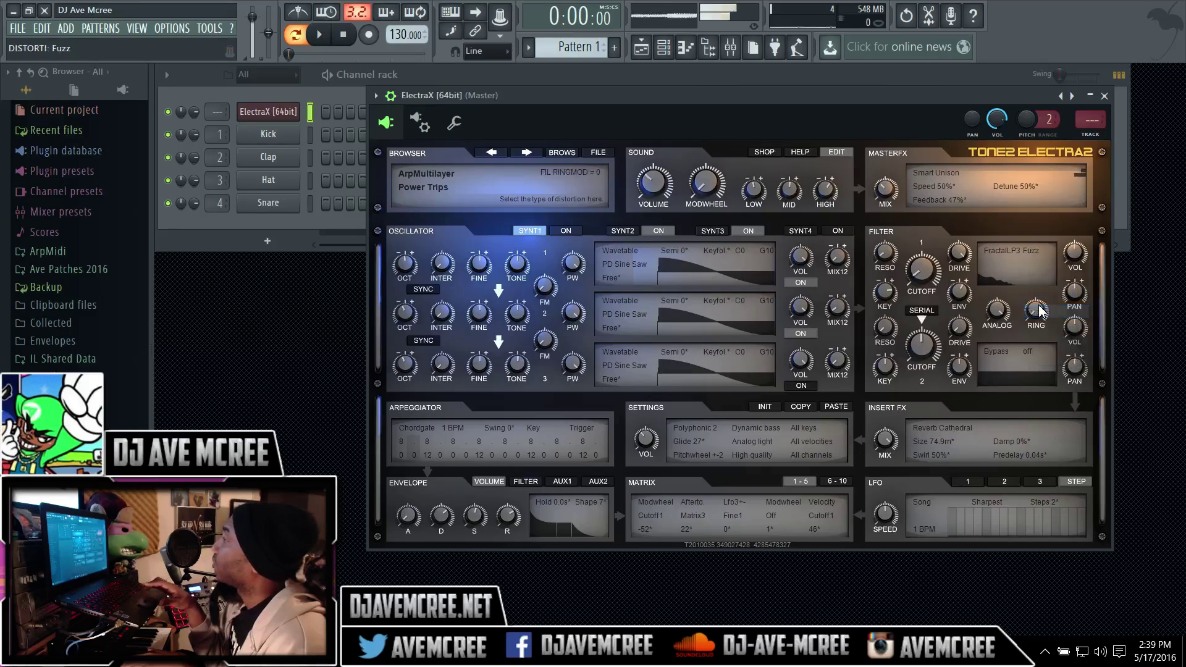
click(1034, 248)
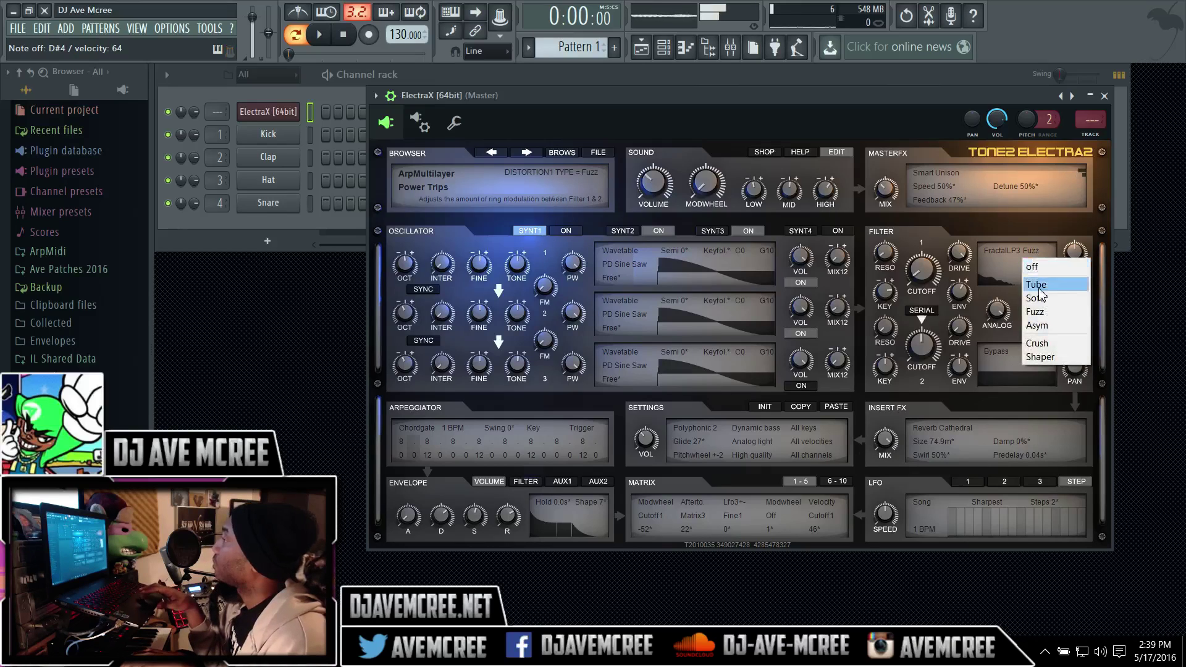
click(1045, 344)
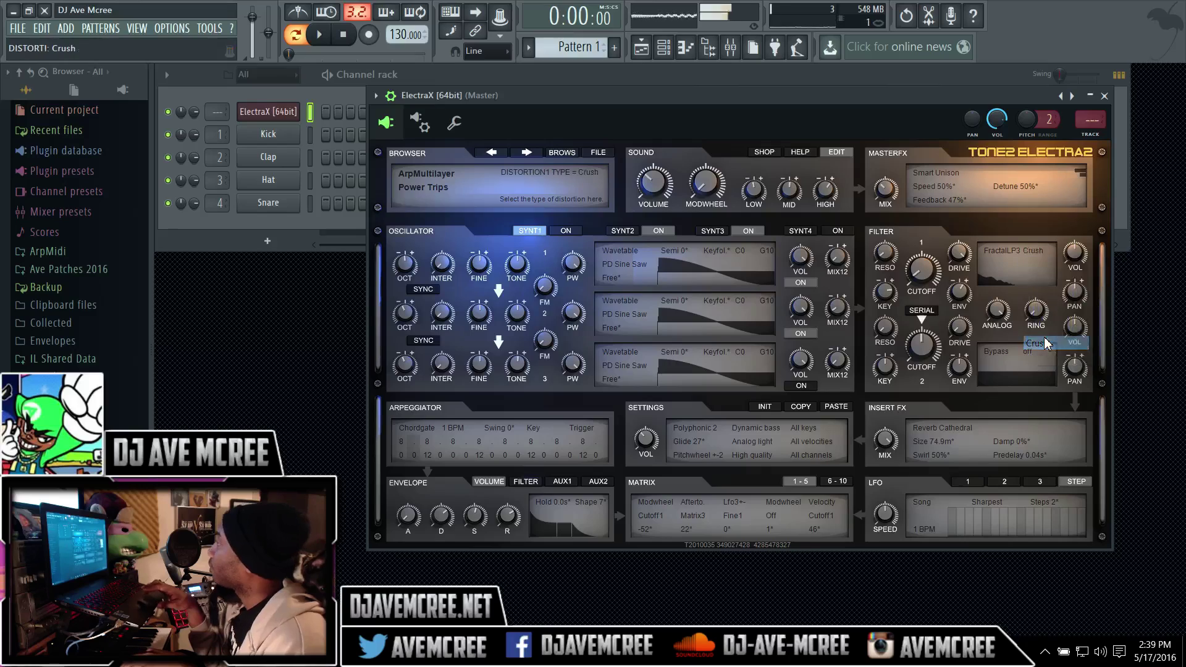
click(1033, 255)
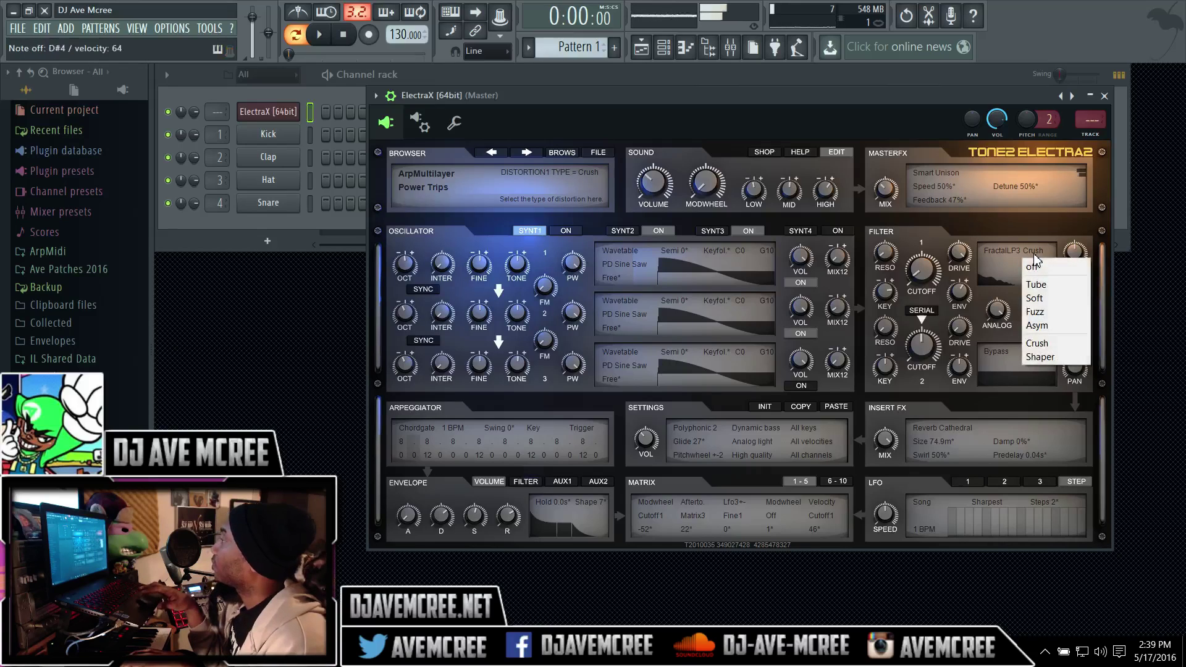
click(1041, 357)
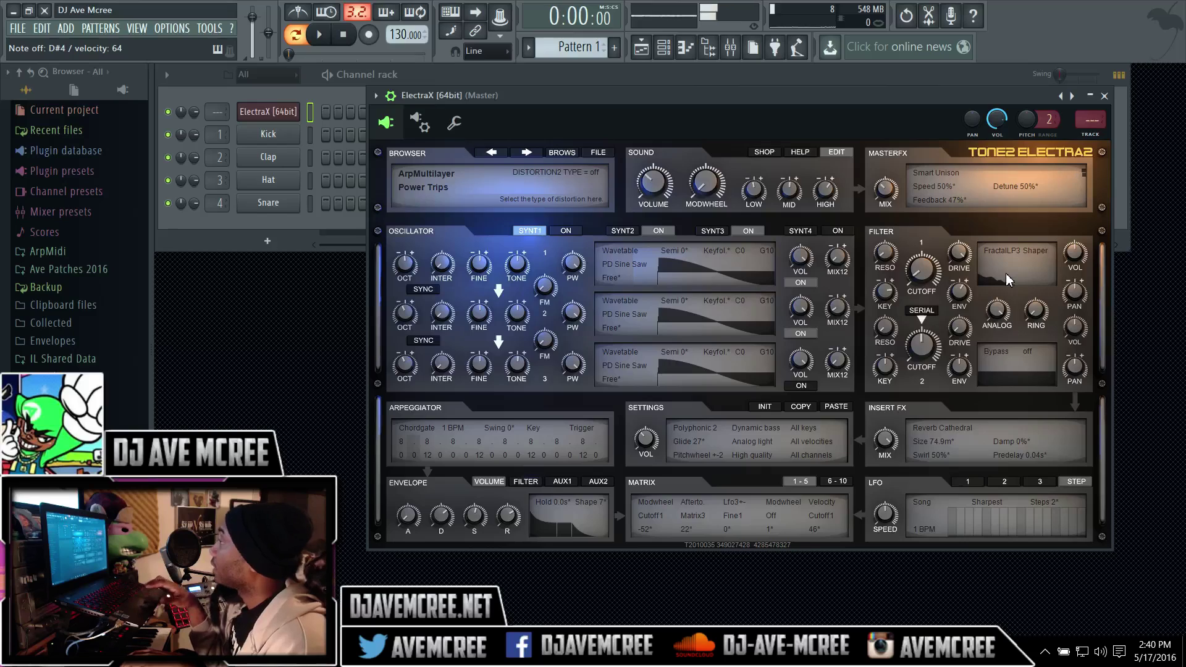
Step: Try the HP 18dB and Comb+ types on Filter 1, choose Comb-, and raise the filter's cutoff
click(1002, 249)
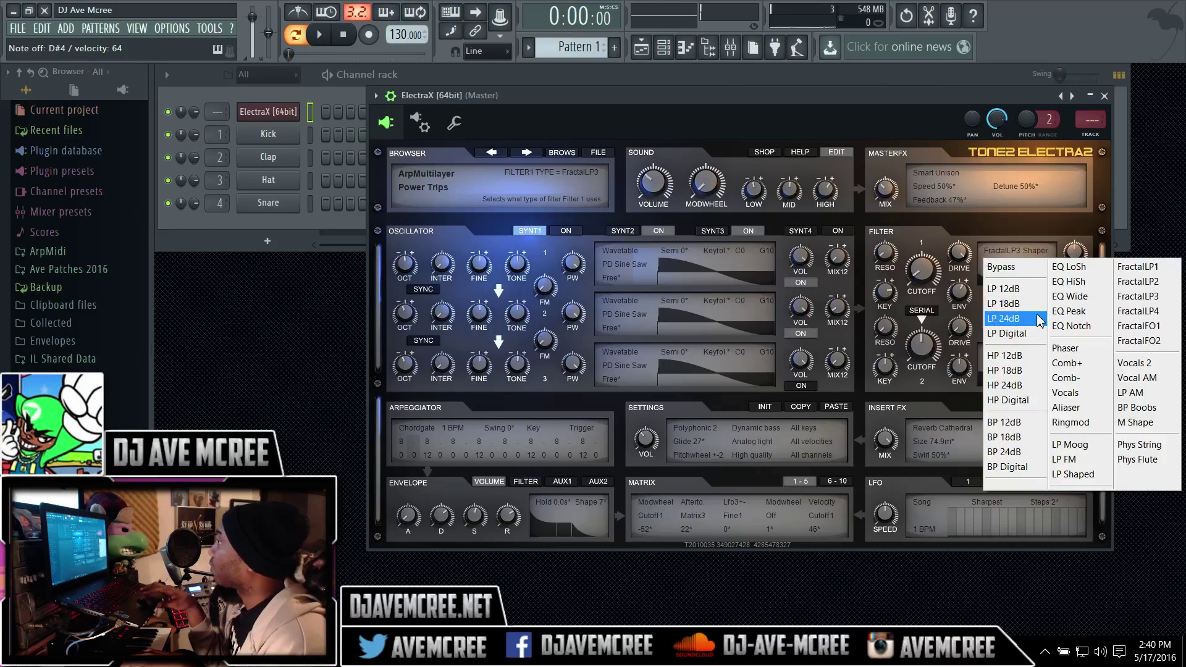
click(1007, 369)
click(1003, 249)
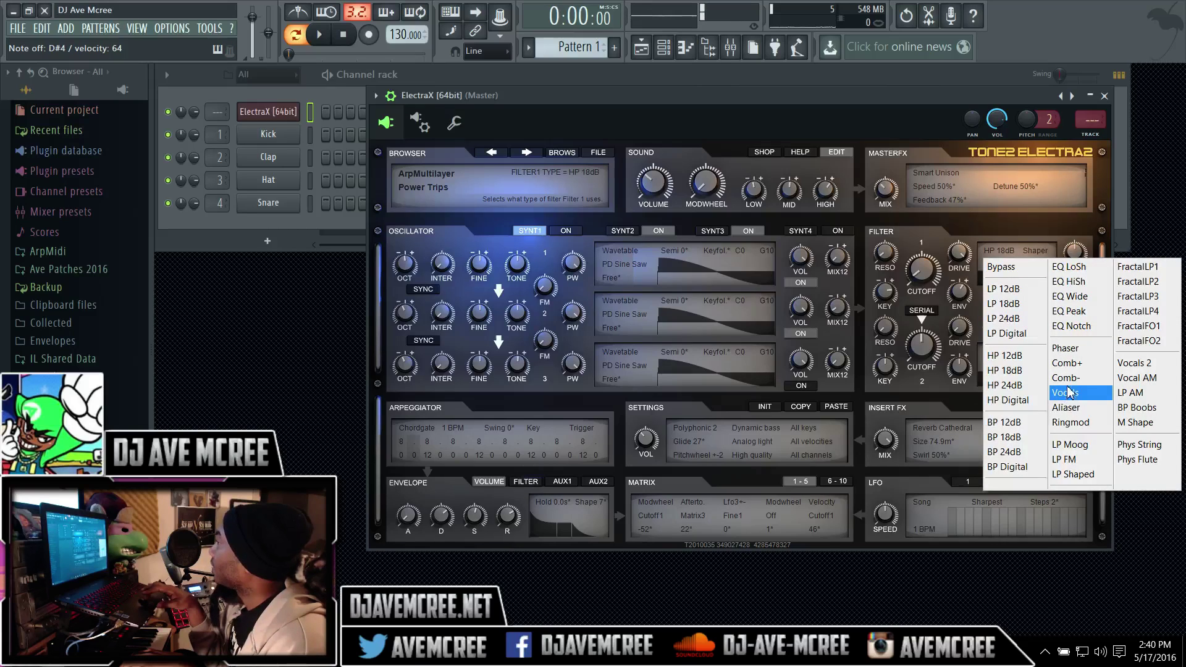
click(1069, 363)
click(1003, 260)
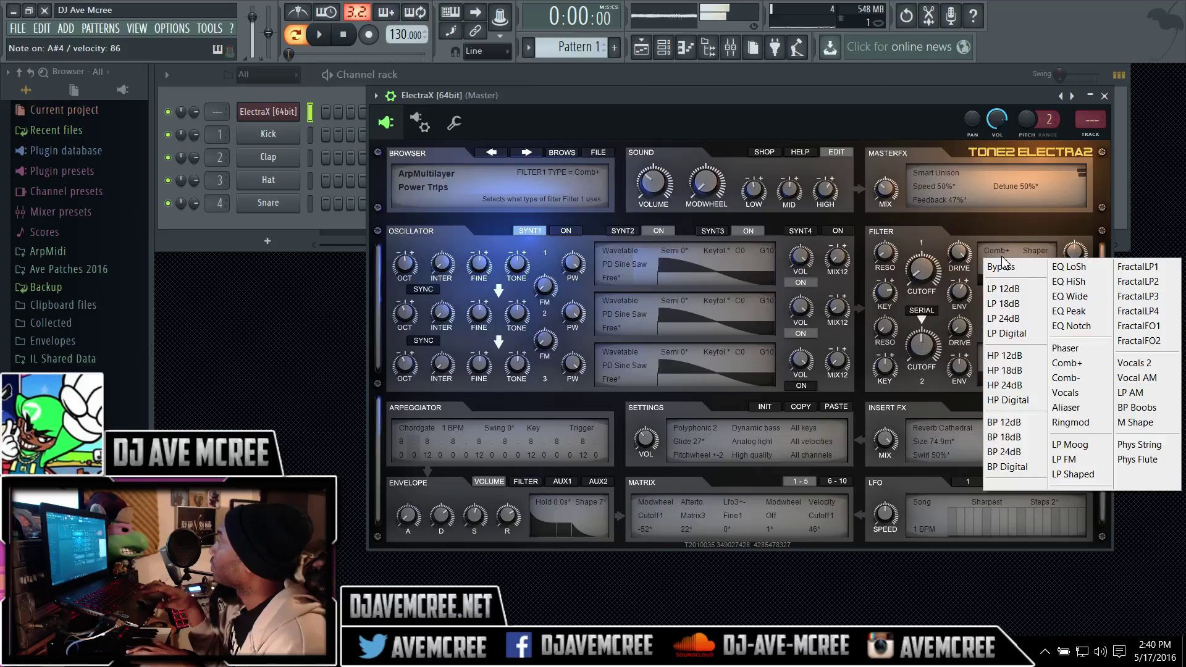
click(1065, 377)
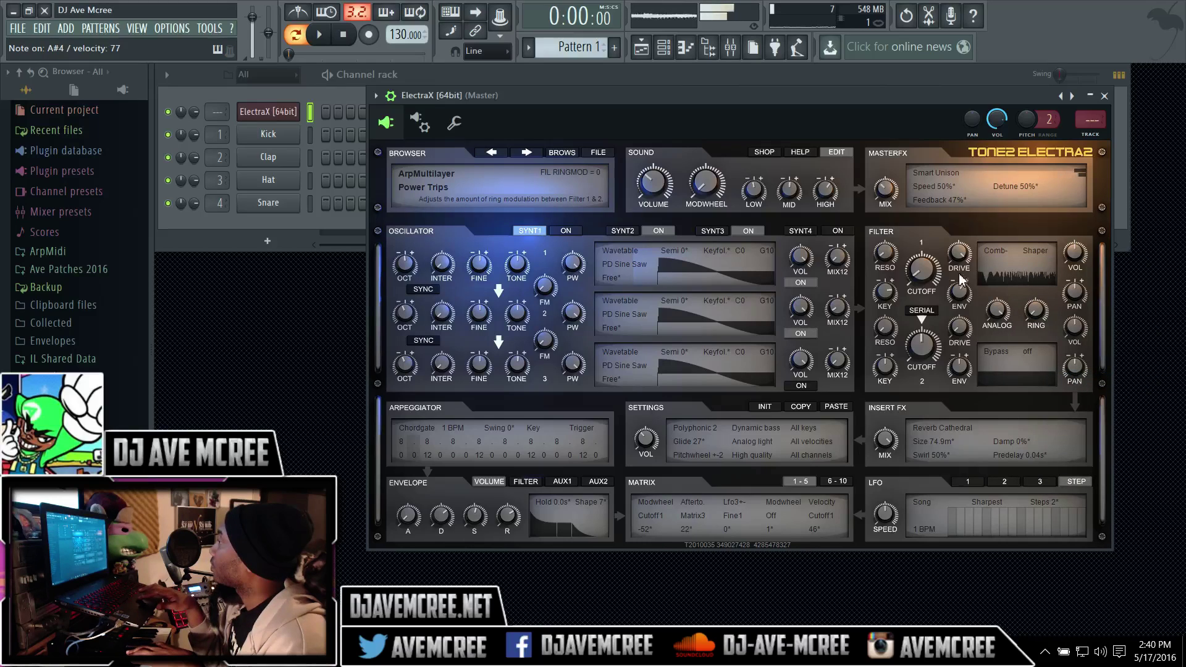
drag(923, 273, 908, 227)
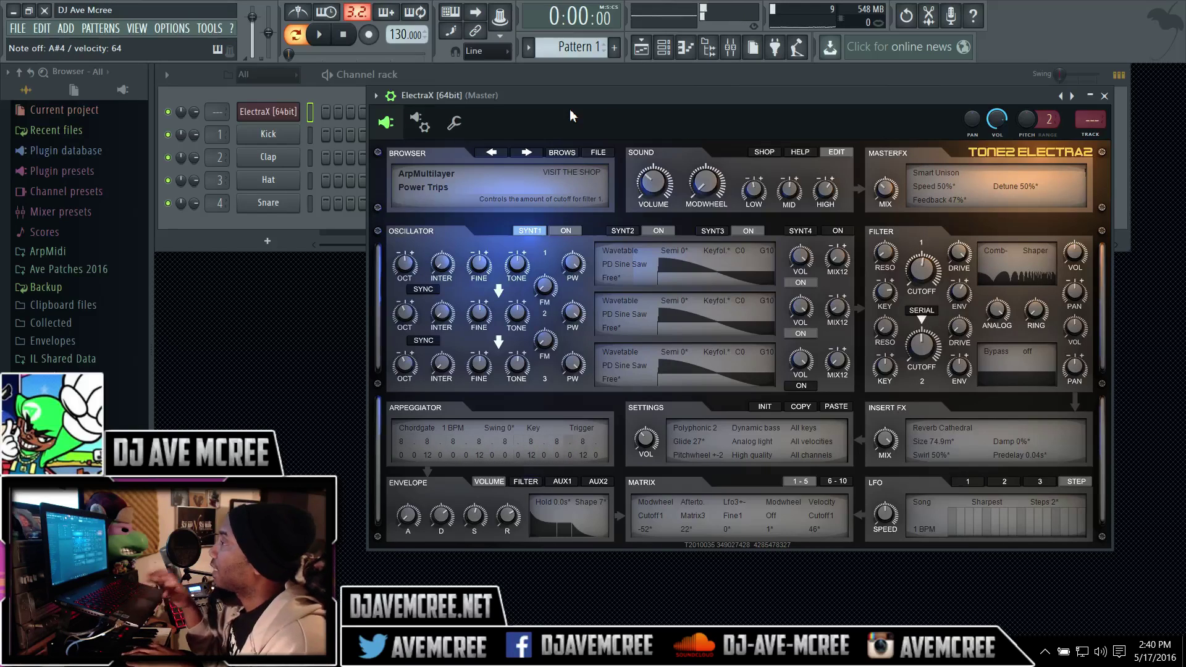
Step: Open the patch browser and audition ArpMultilayer patches, including Emotion Overload MF, Jarre2 SJA and Mod Groove BT, ending on Strings and Pause
click(436, 176)
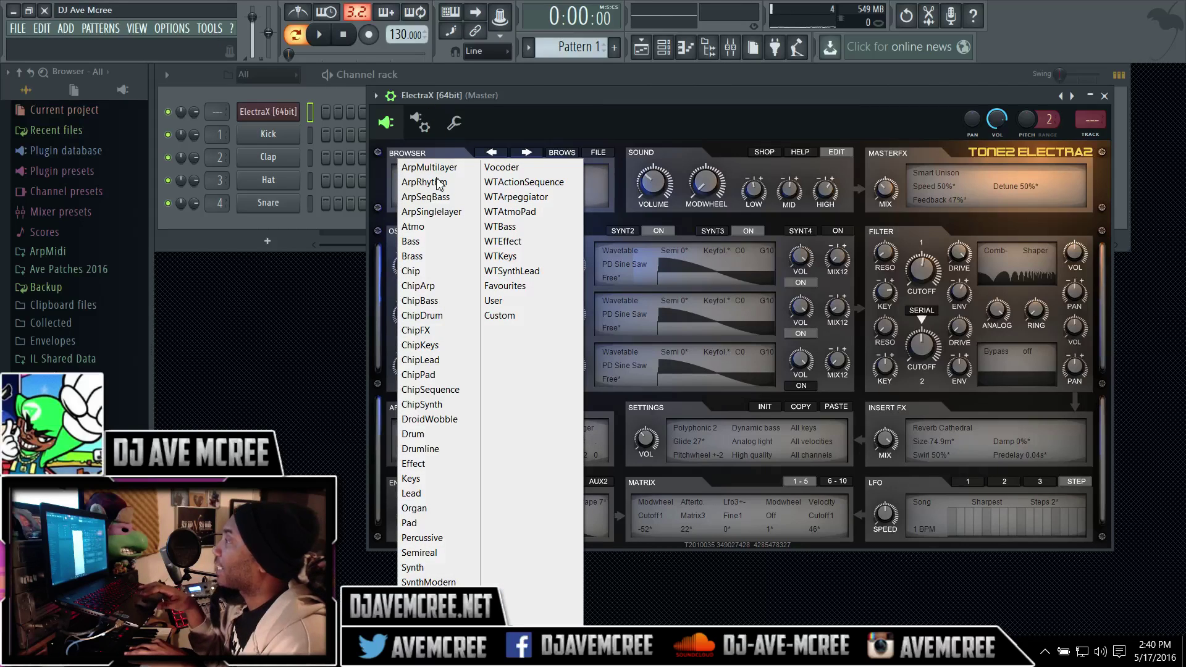
click(561, 153)
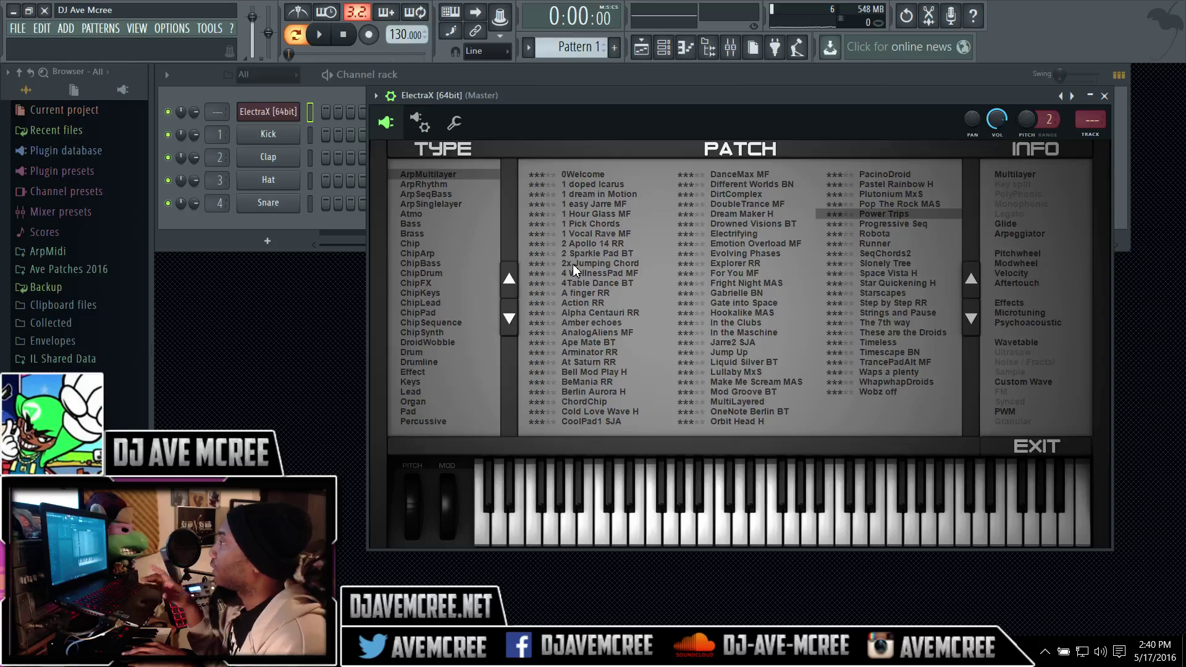
click(620, 208)
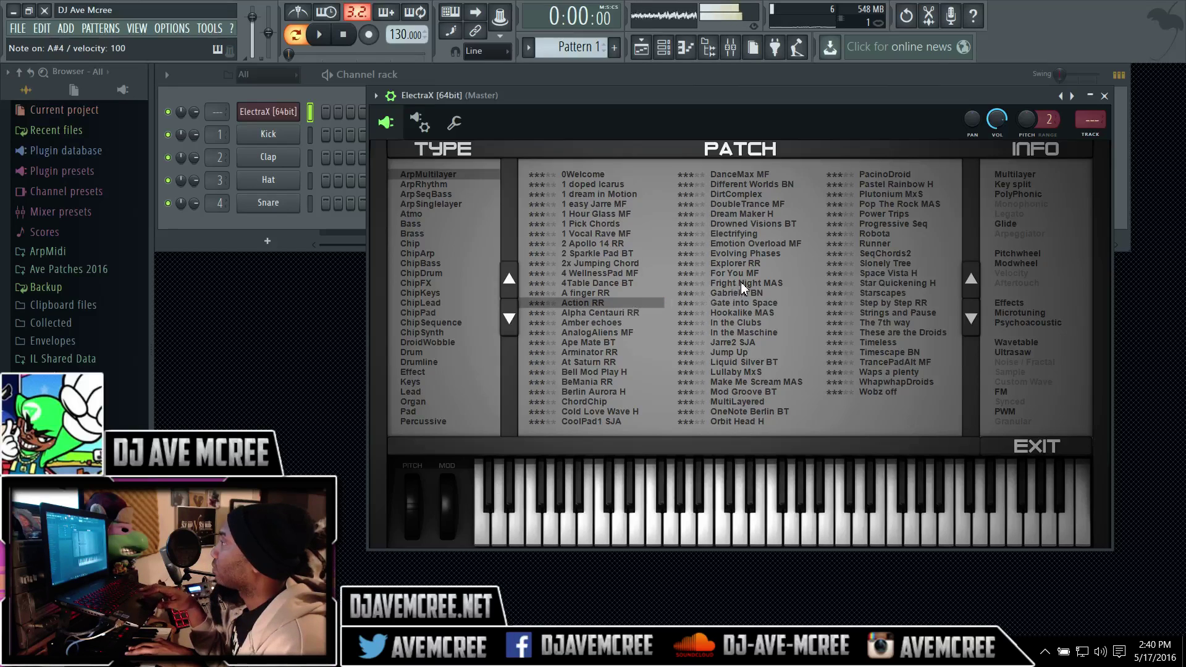
click(751, 243)
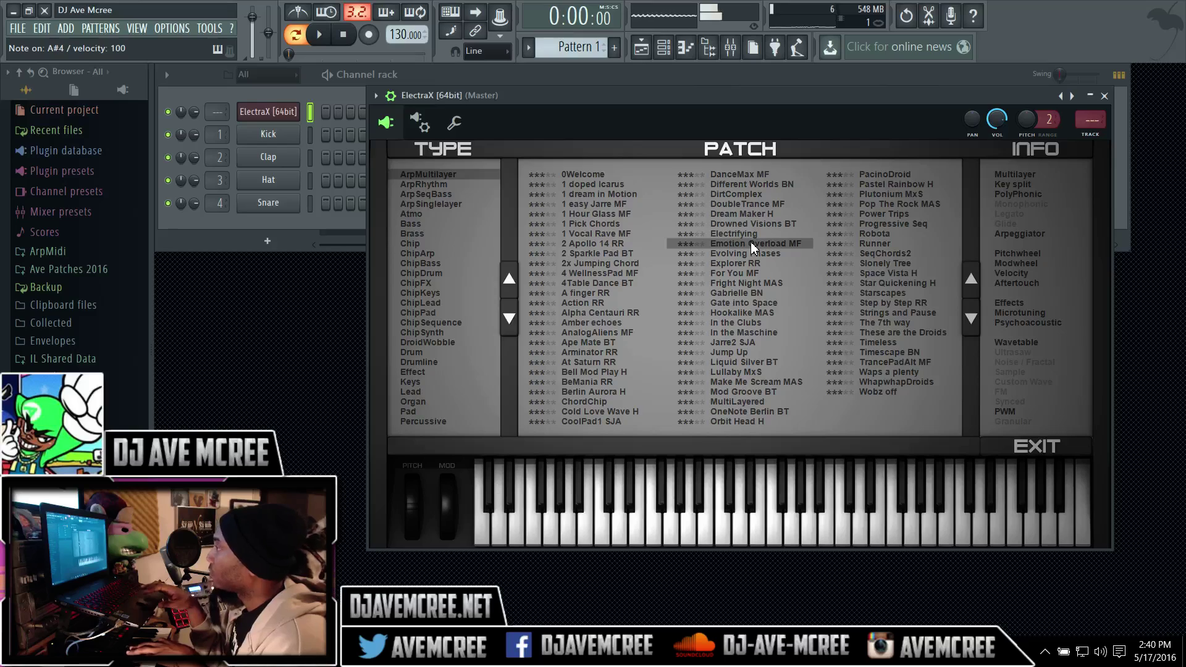
click(751, 345)
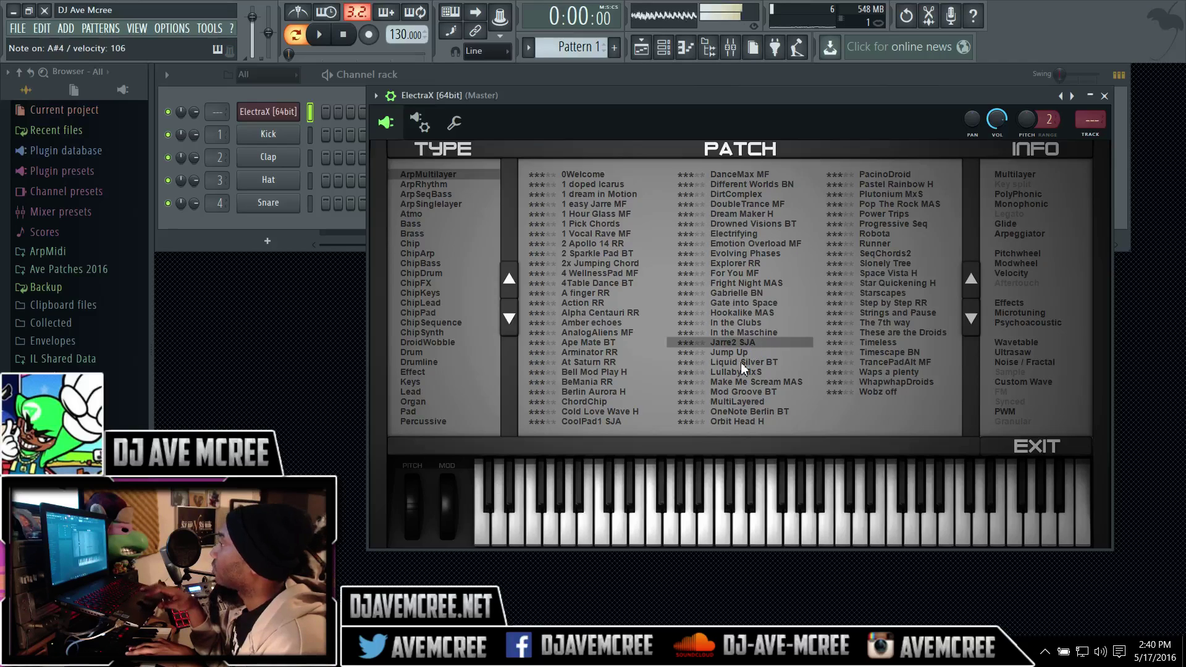
click(750, 396)
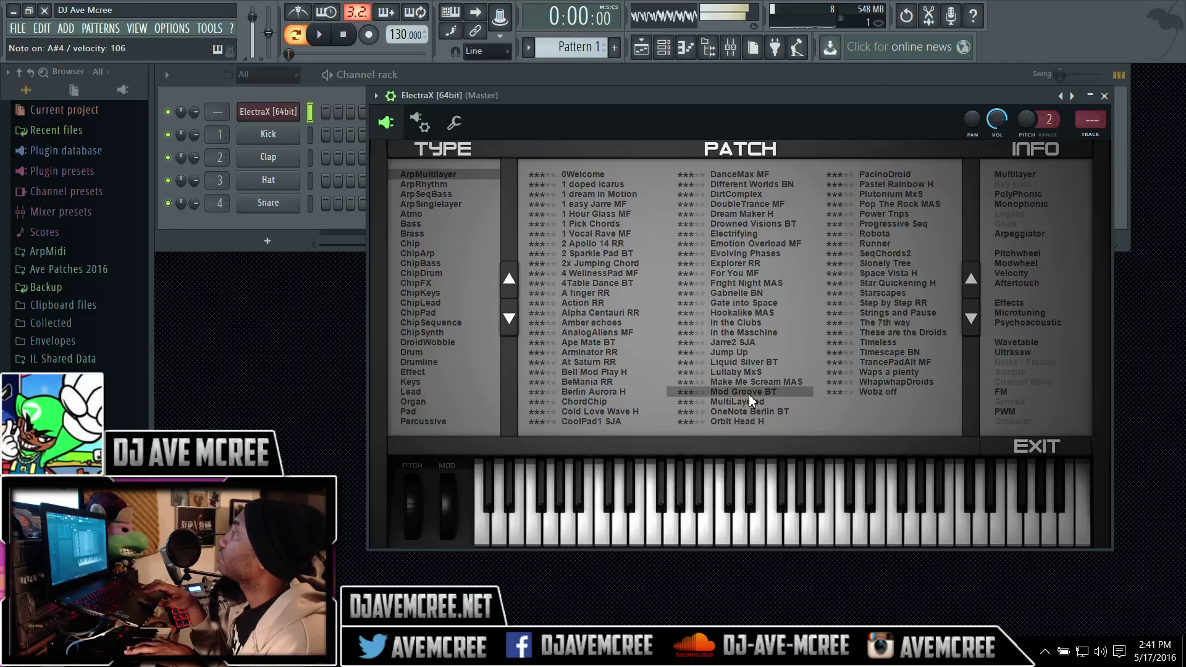
click(895, 314)
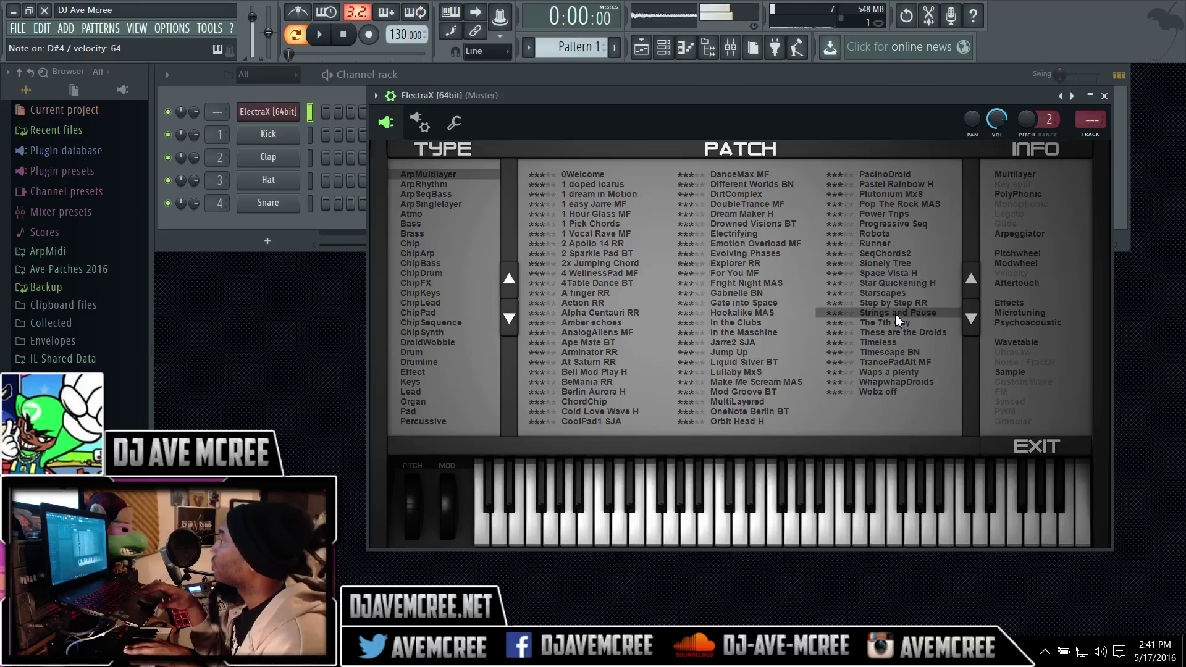
Step: Audition the ArpMultilayer patches Space Vista H, PacinoDroid, Fright Night MAS, 1 dream in Motion and 2 Sparkle Pad BT
click(899, 271)
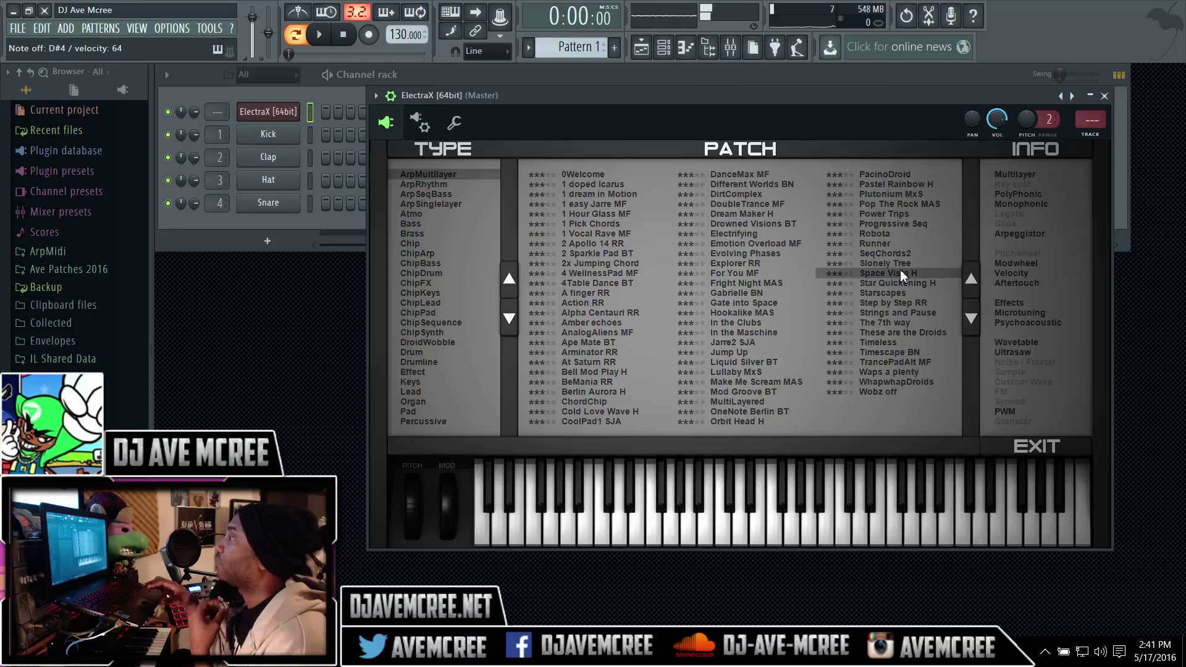
click(906, 174)
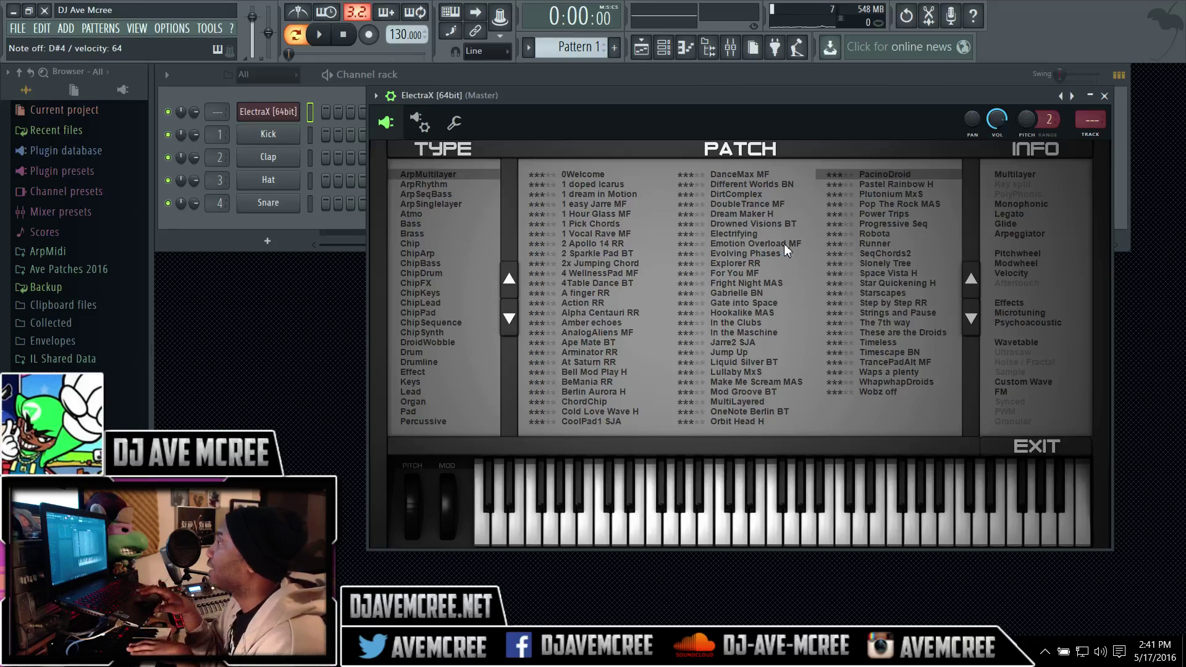
click(770, 287)
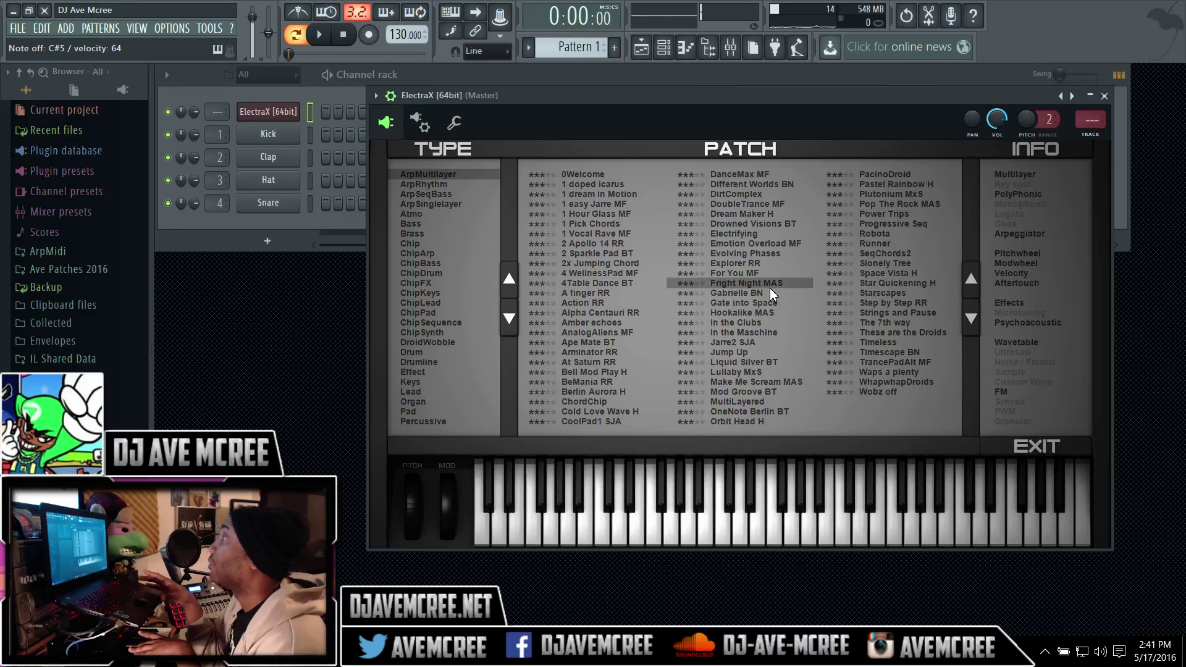
click(636, 196)
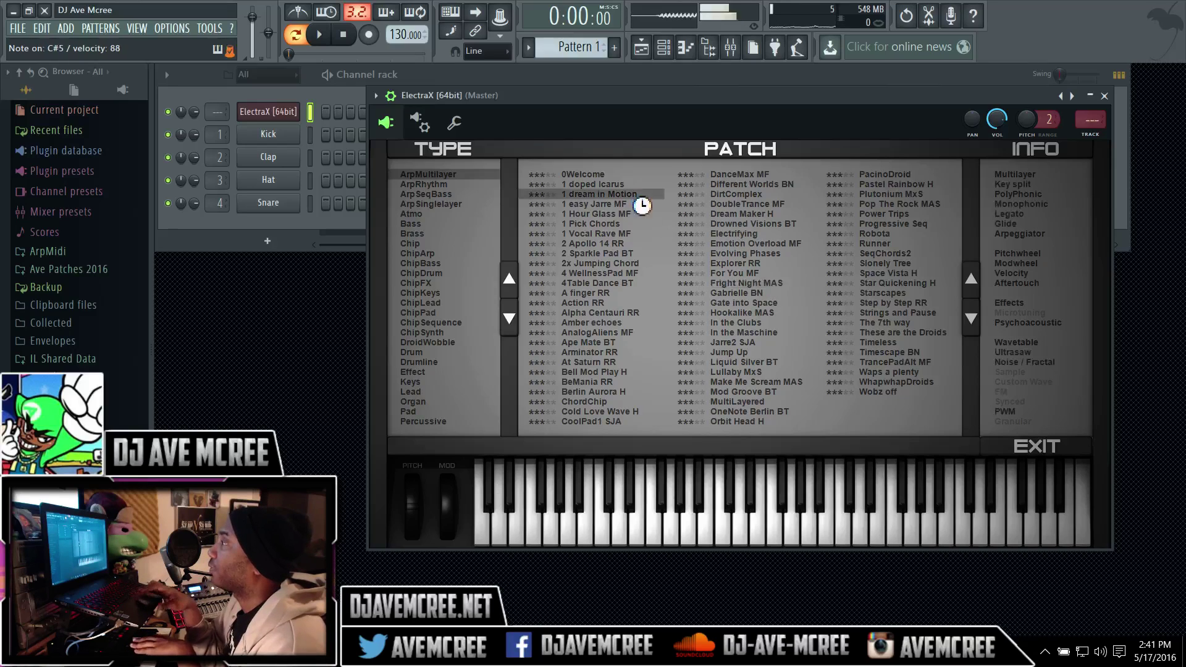
click(621, 254)
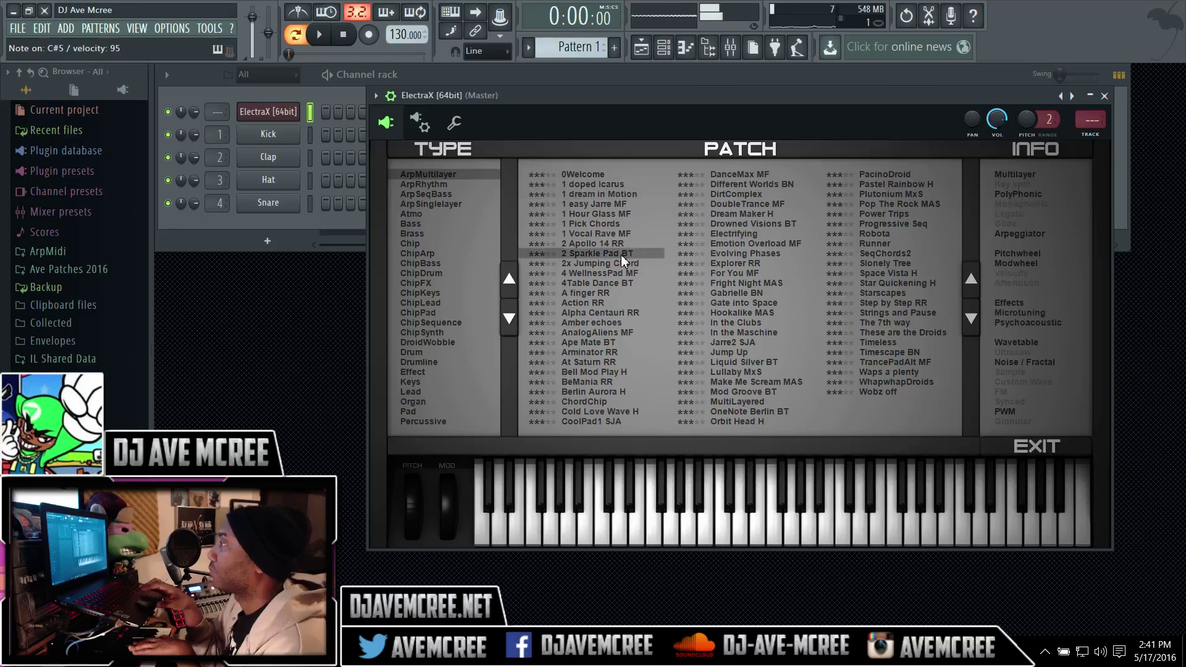
Step: Switch to the ArpSinglelayer patch type and audition Land of Seqs and Madness Arp BT
click(435, 204)
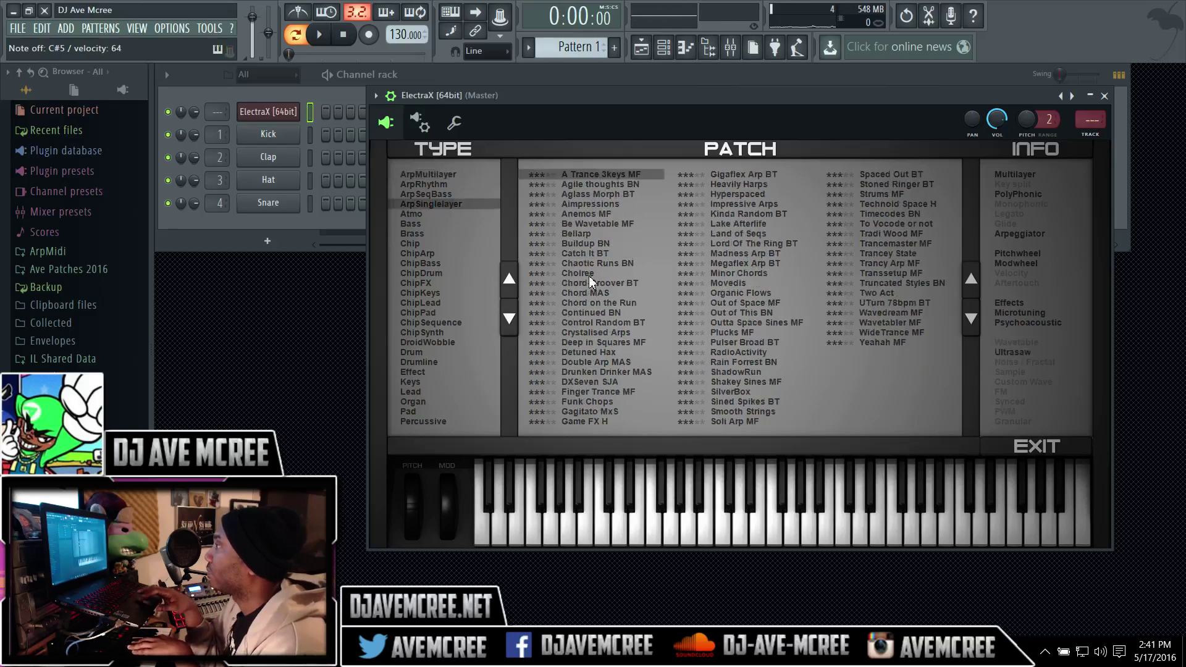
click(772, 235)
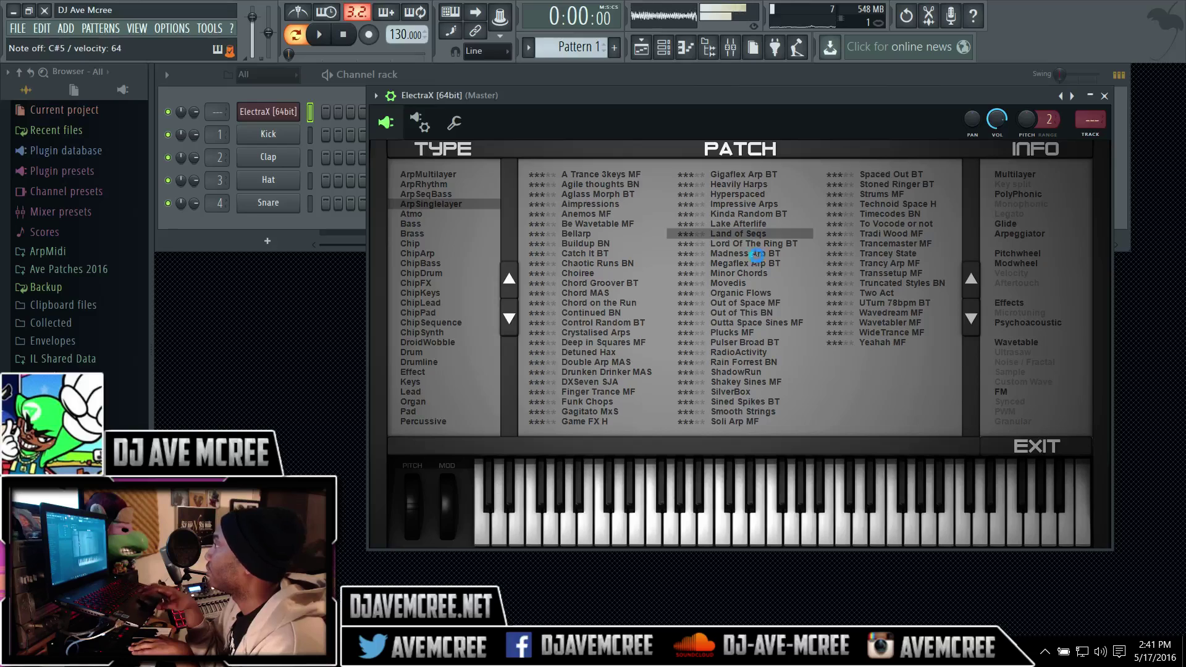
click(754, 253)
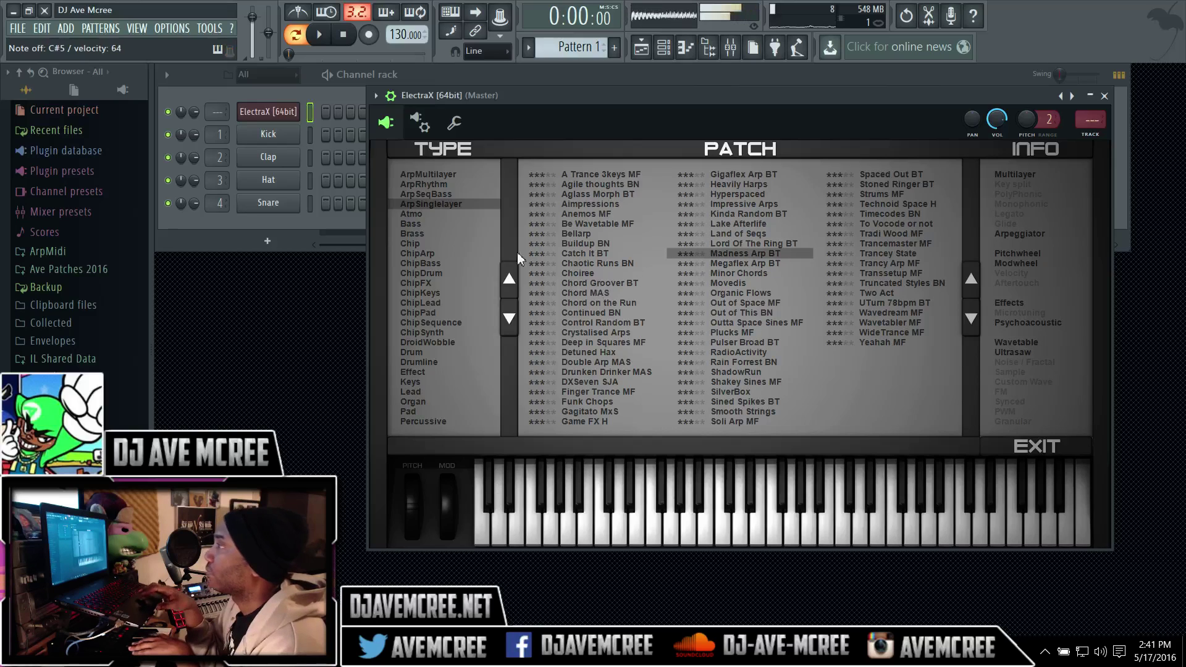
Step: Audition the ArpSeqBass patches DarpArp MF, A Reverser MF and 3P03 BN, then load 2x EDM Me and leave the patch browser
click(435, 194)
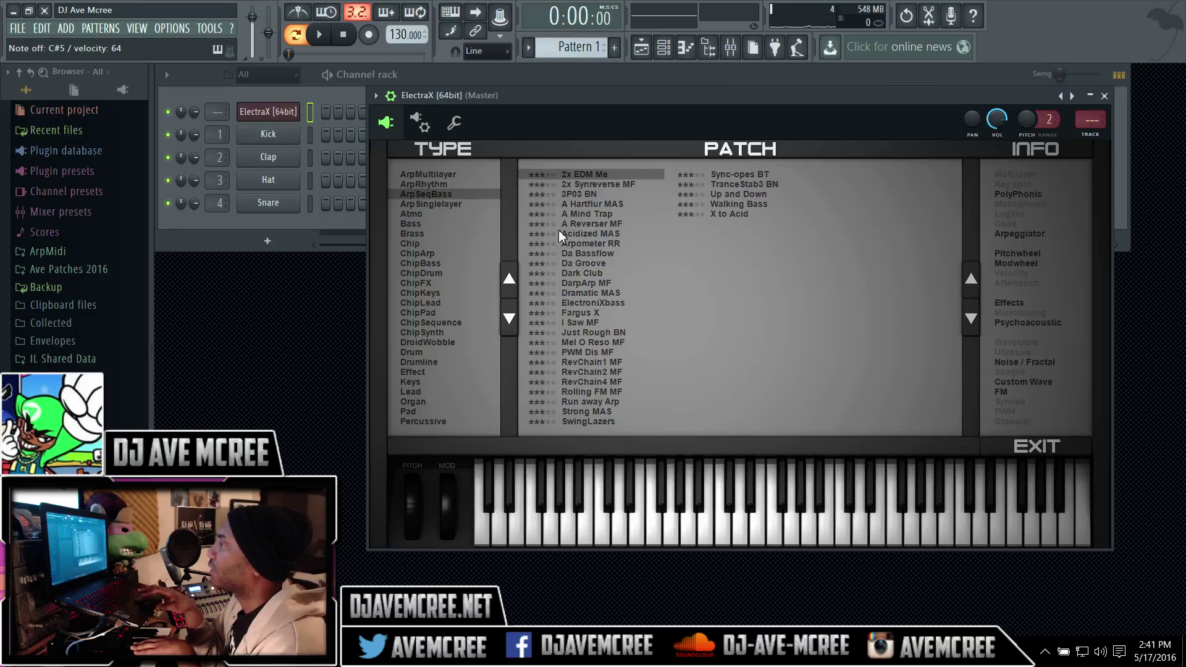
click(580, 285)
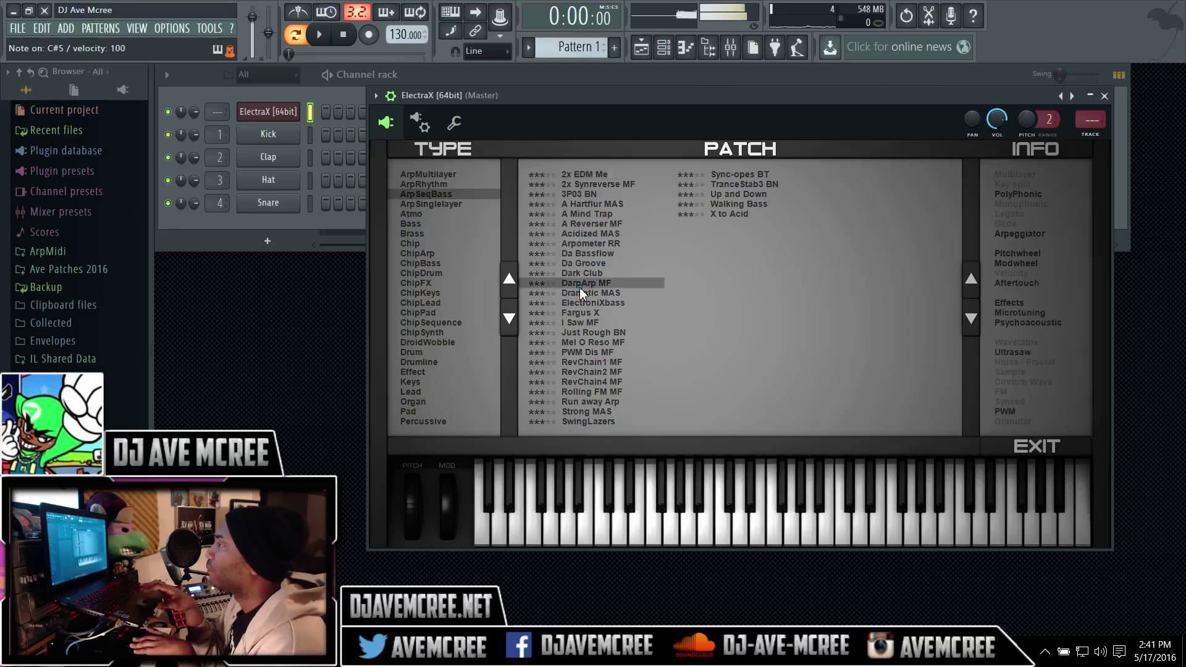
click(589, 224)
click(589, 195)
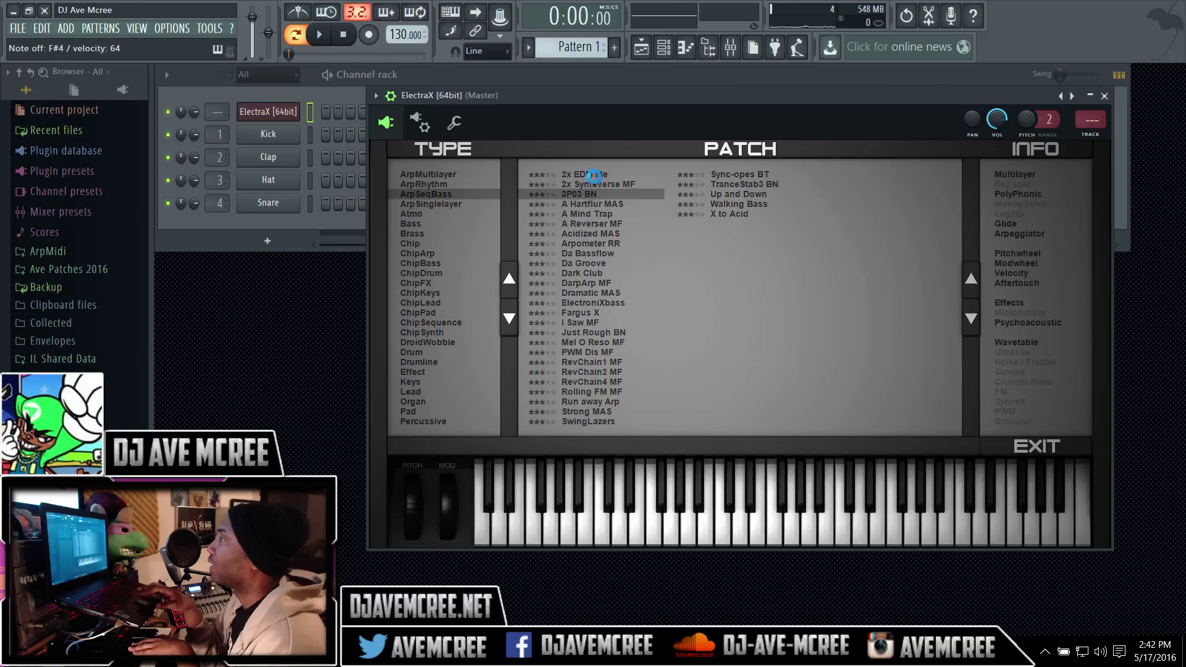
click(592, 175)
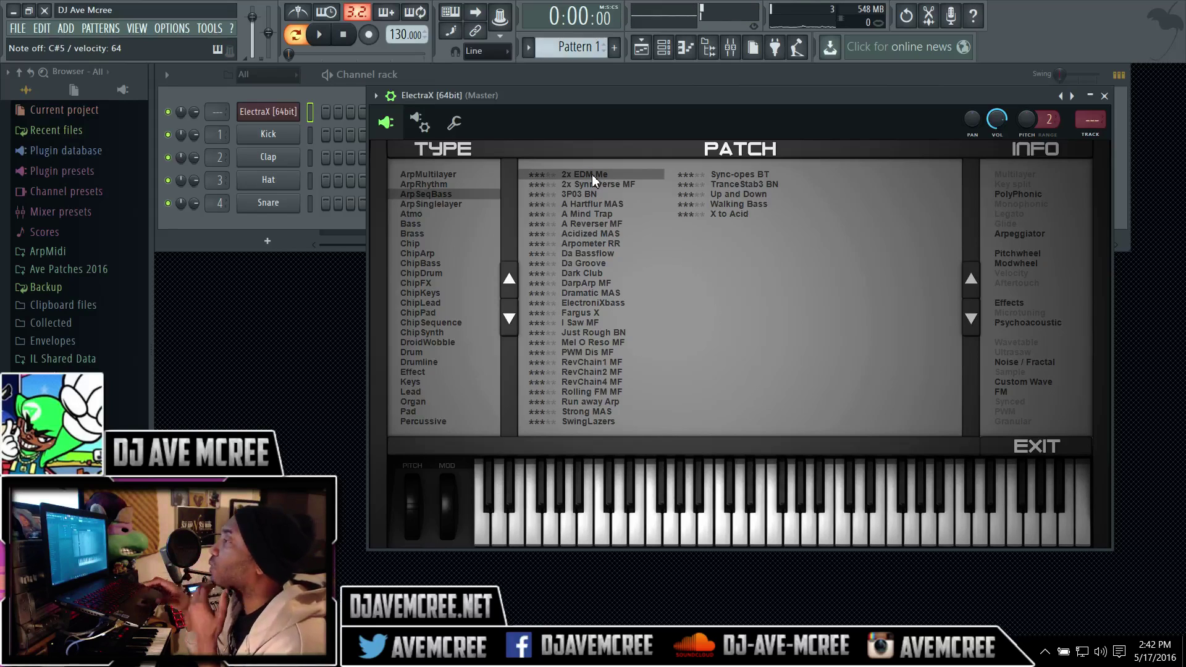
click(1027, 446)
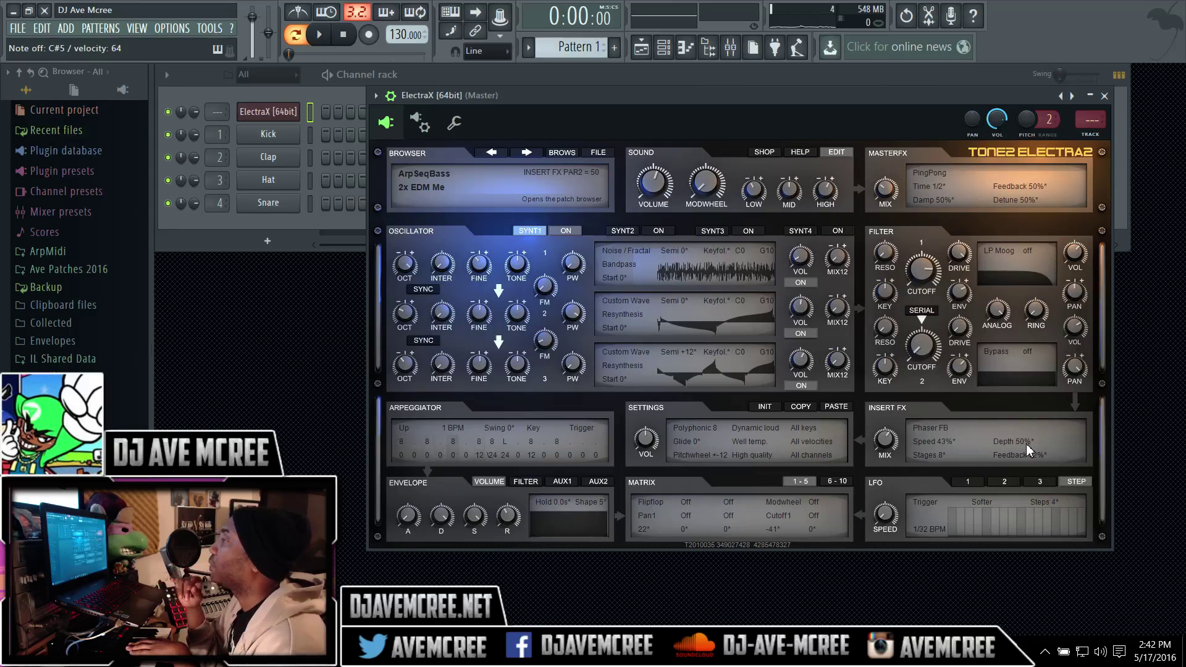